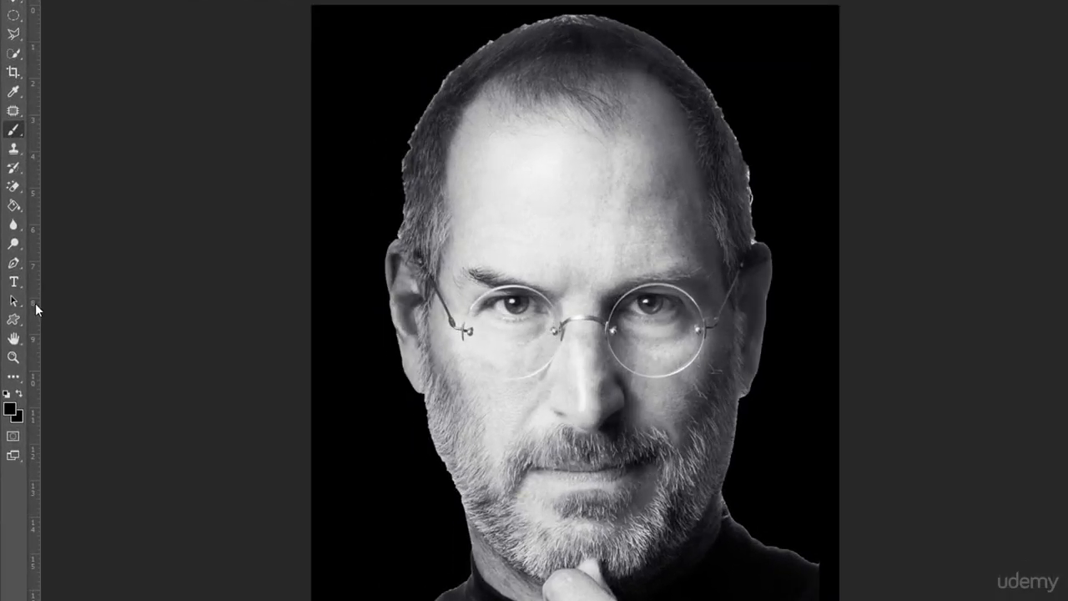
Add a vertical guide down the face's centre and marquee-select the canvas's left half up to that guide.
left_click_drag(35, 303, 579, 359)
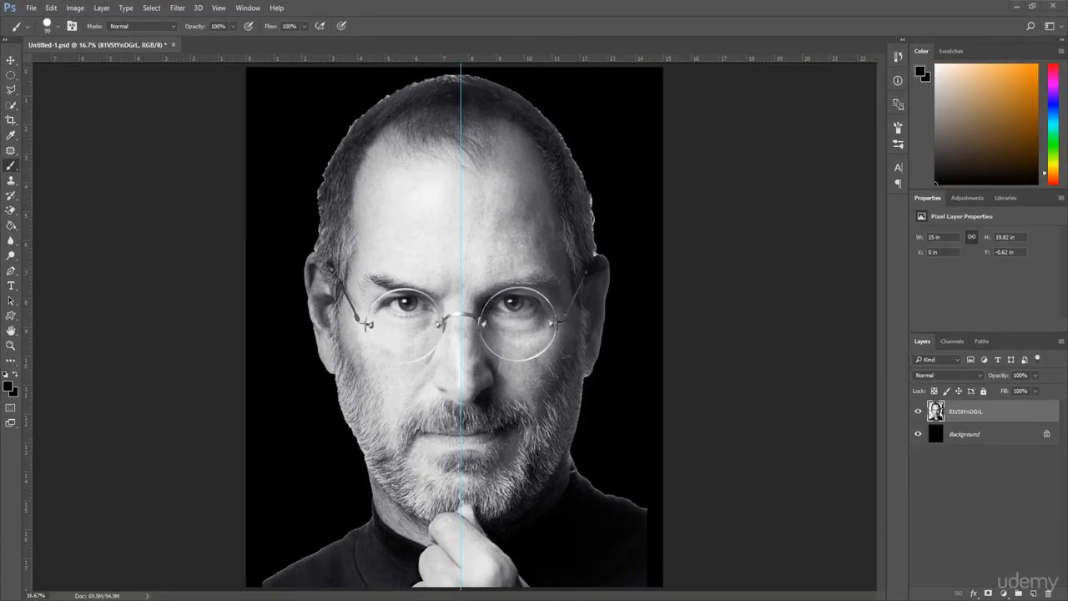
left_click(12, 78)
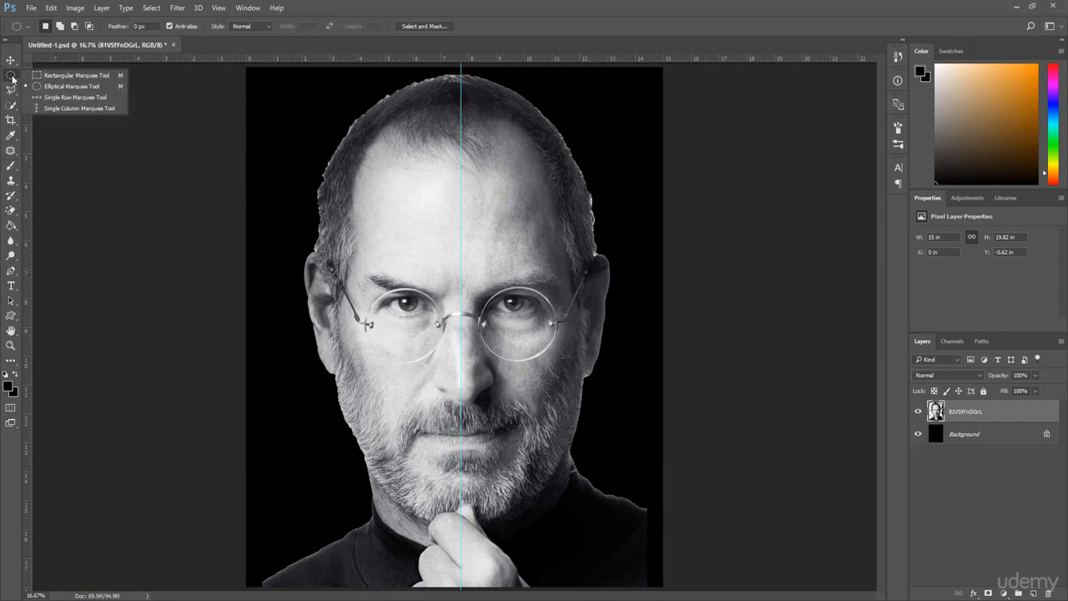
left_click(87, 76)
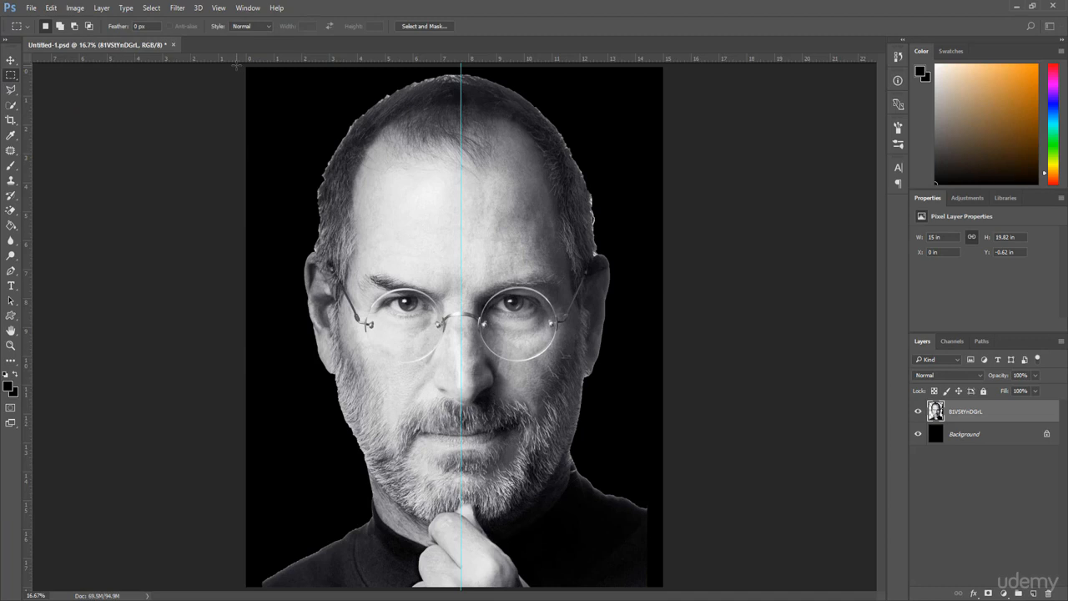
left_click_drag(237, 65, 358, 315)
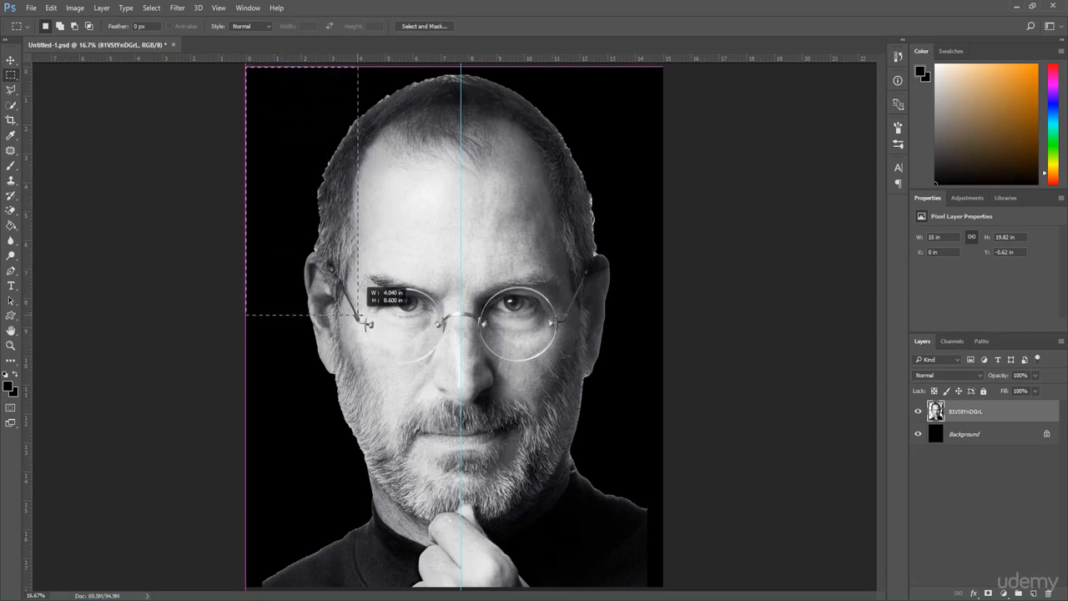
left_click_drag(359, 317, 460, 587)
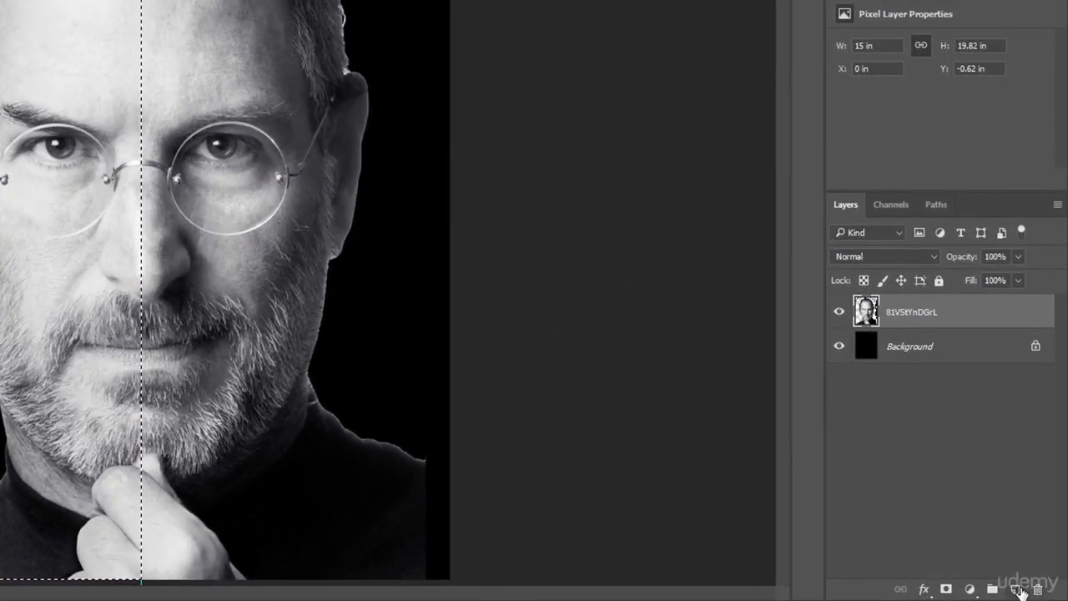
Create a new layer, fill the selection with black and deselect.
left_click(1017, 589)
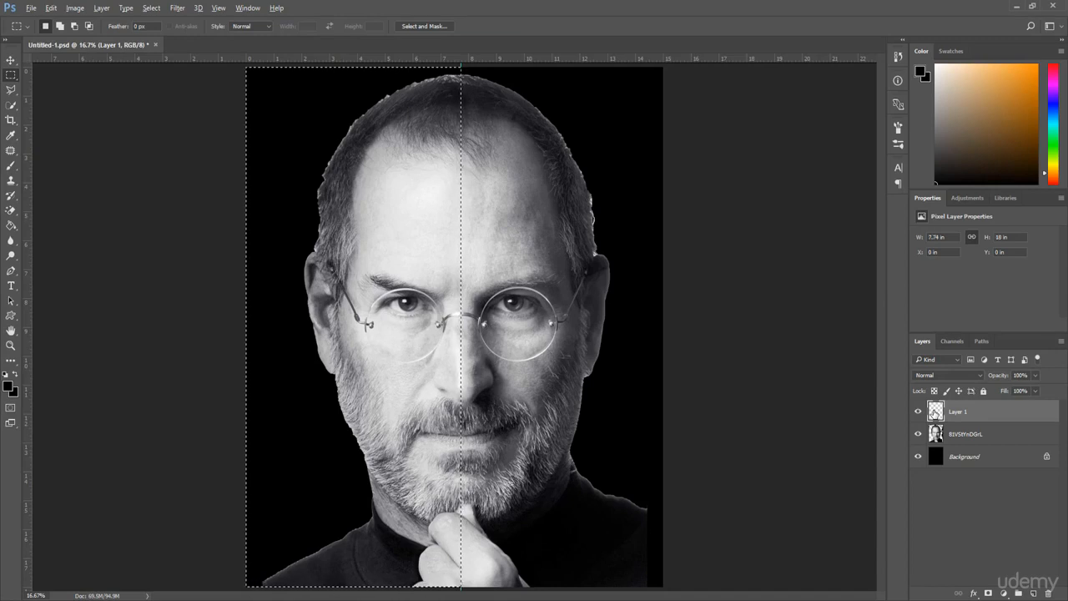
key("alt+BackSpace")
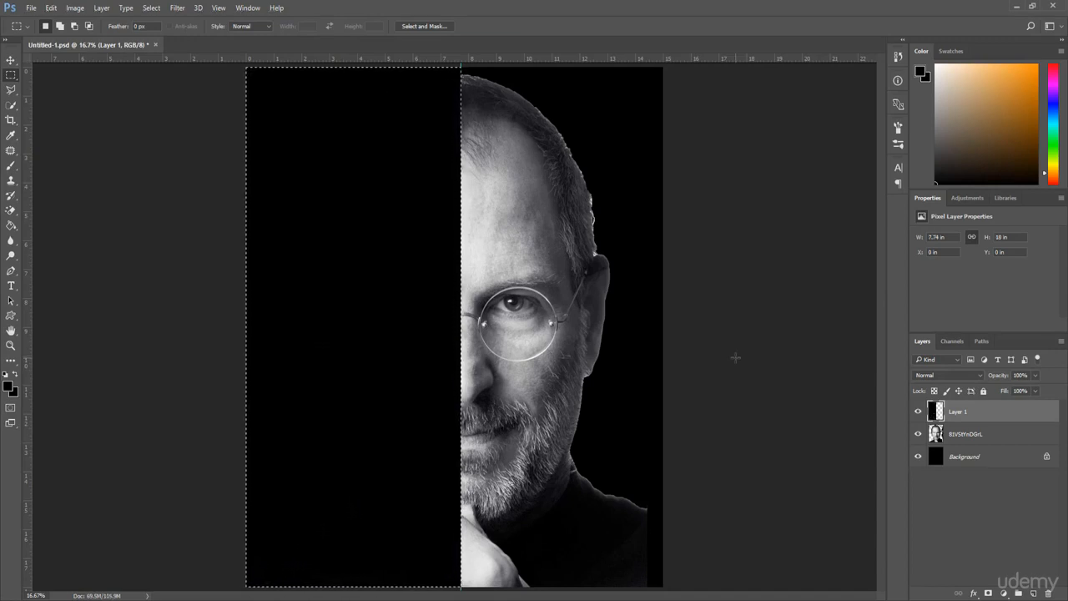
key("ctrl+d")
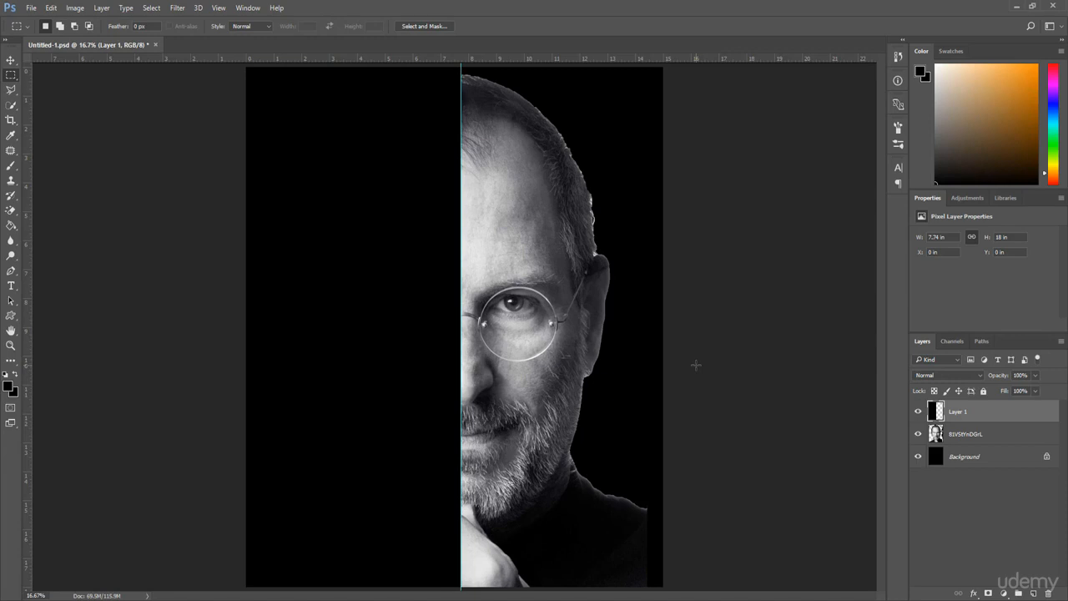
Hide the guides and swap the foreground colour to white.
key("ctrl+semicolon")
key("x")
key("v")
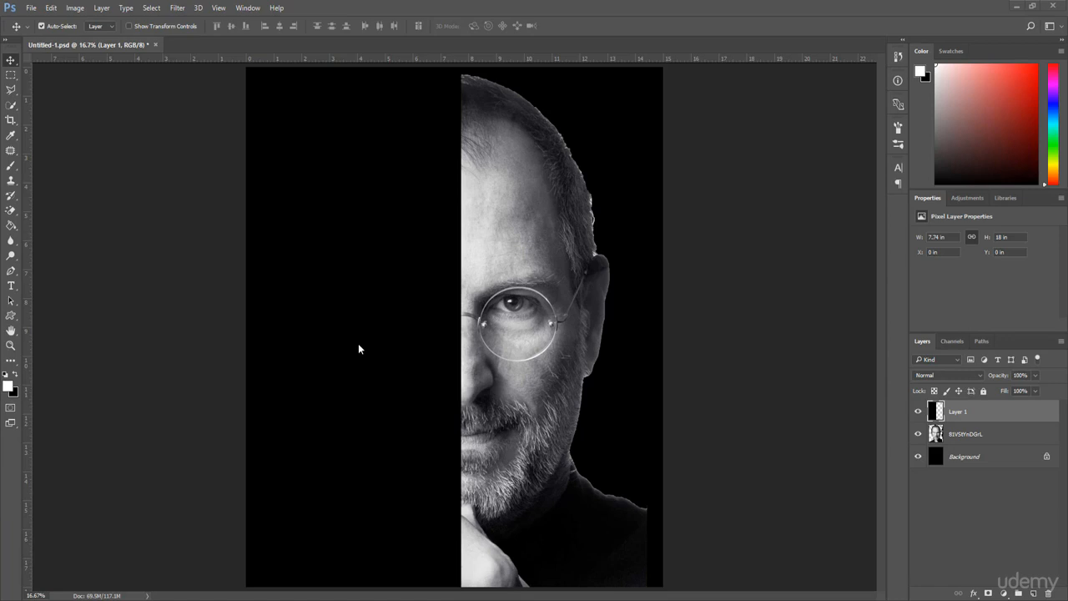
Start a text insertion point on the black half and set the font size to 100 pt.
left_click(11, 285)
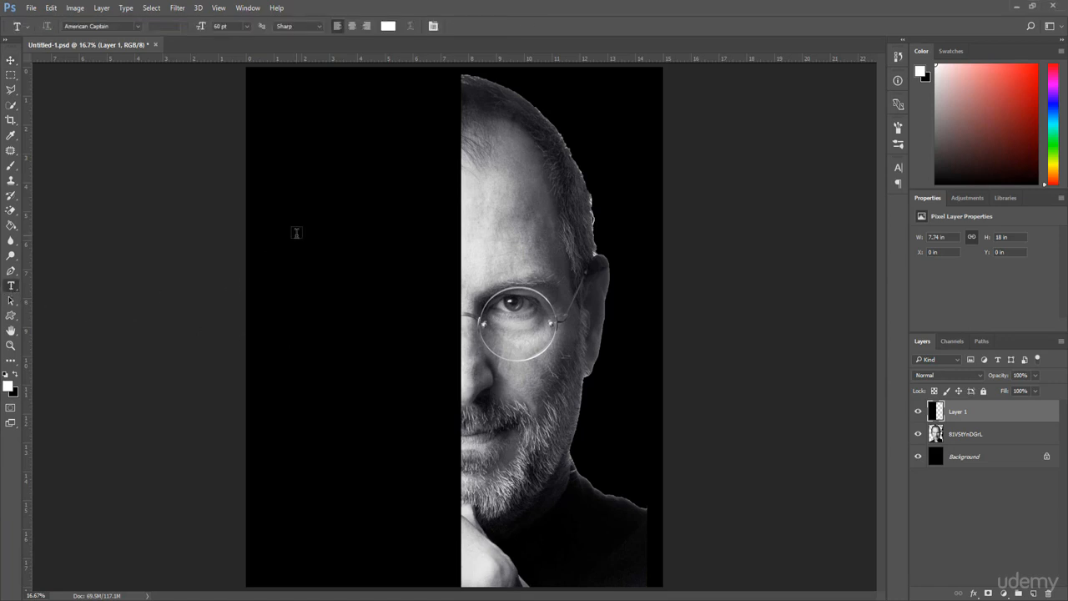
left_click(296, 233)
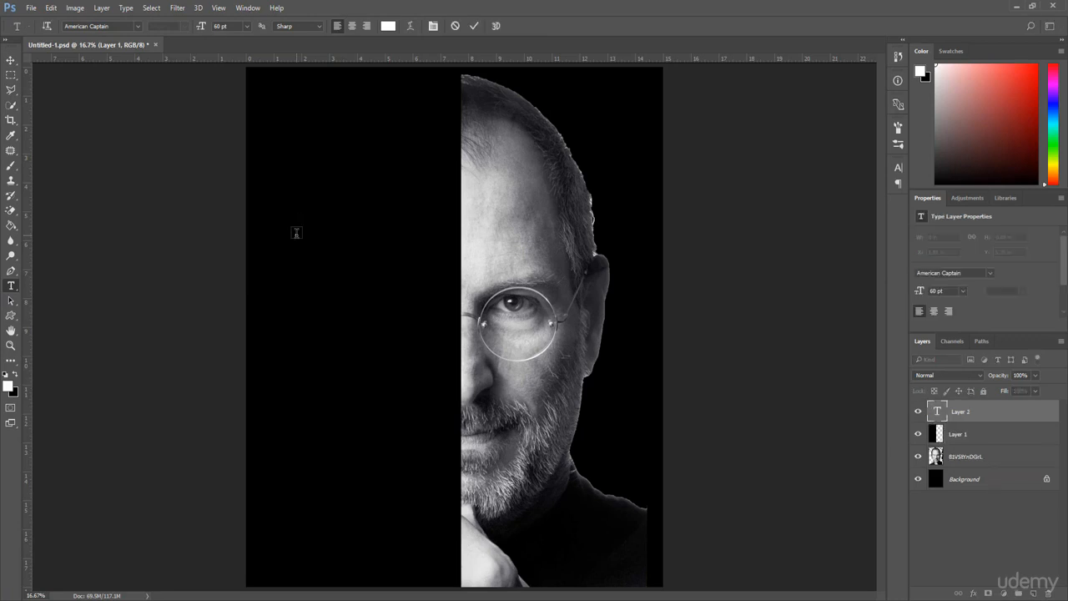
left_click(239, 27)
type("100")
key("Return")
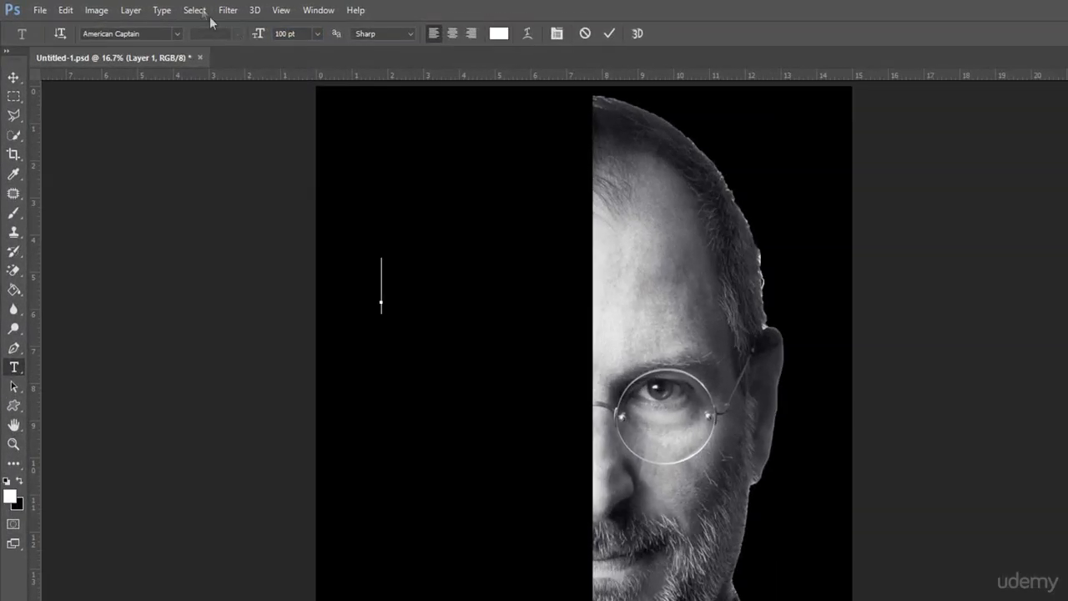
Choose the American Captain font and set the text to right alignment.
left_click(175, 35)
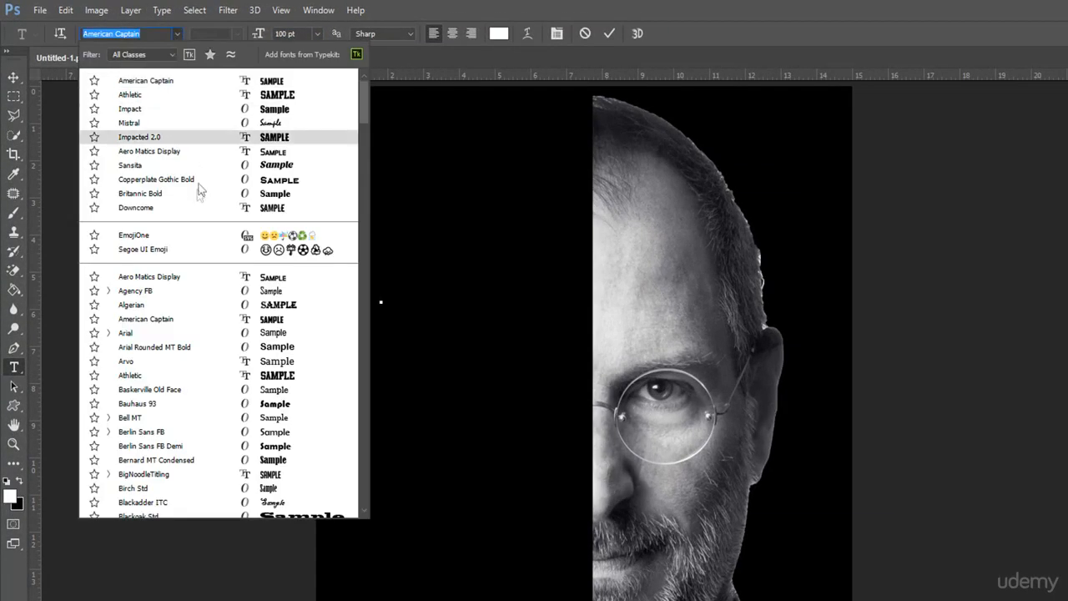
left_click(196, 319)
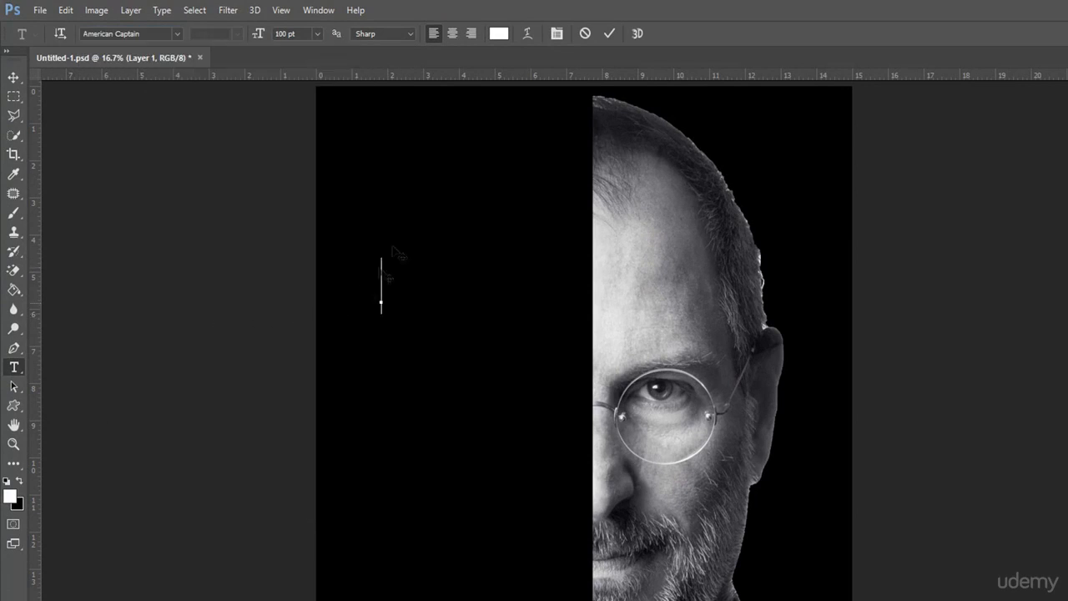
left_click(505, 39)
left_click_drag(507, 204, 450, 146)
left_click(801, 187)
left_click(470, 34)
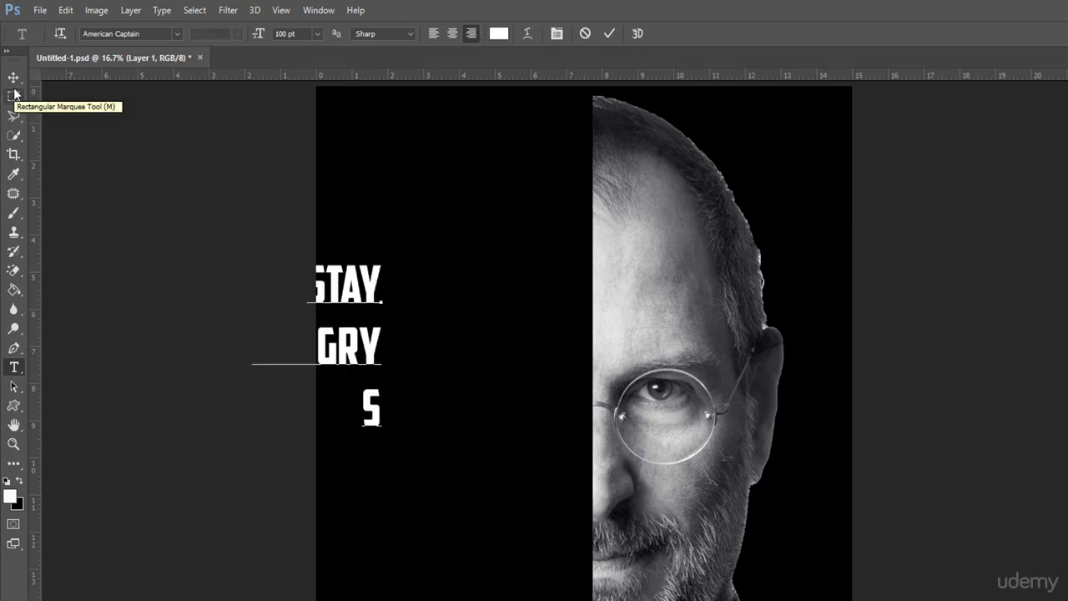
Type STAY, HUNGRY, STAY, FOOLISH and STEVE on separate lines.
type("TAY")
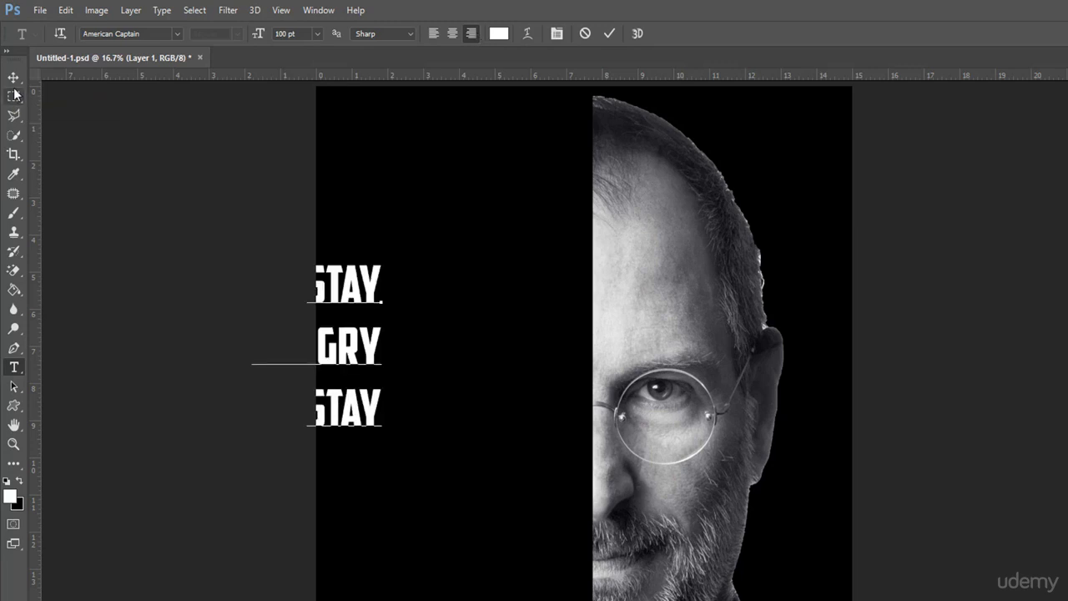
key("Return")
type("FOO")
type("LISH")
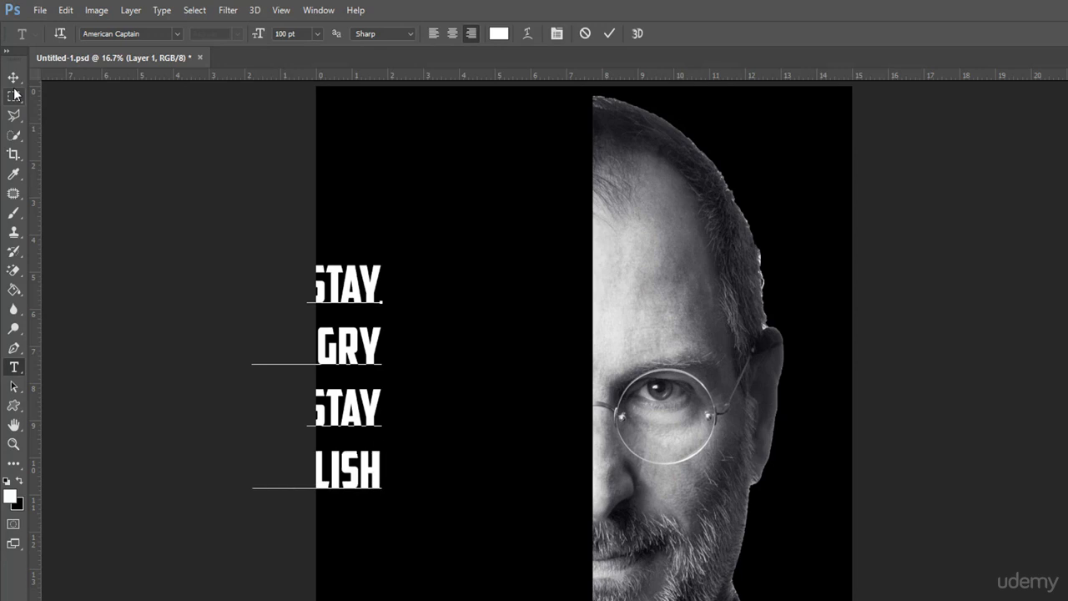
key("Return")
type("STE")
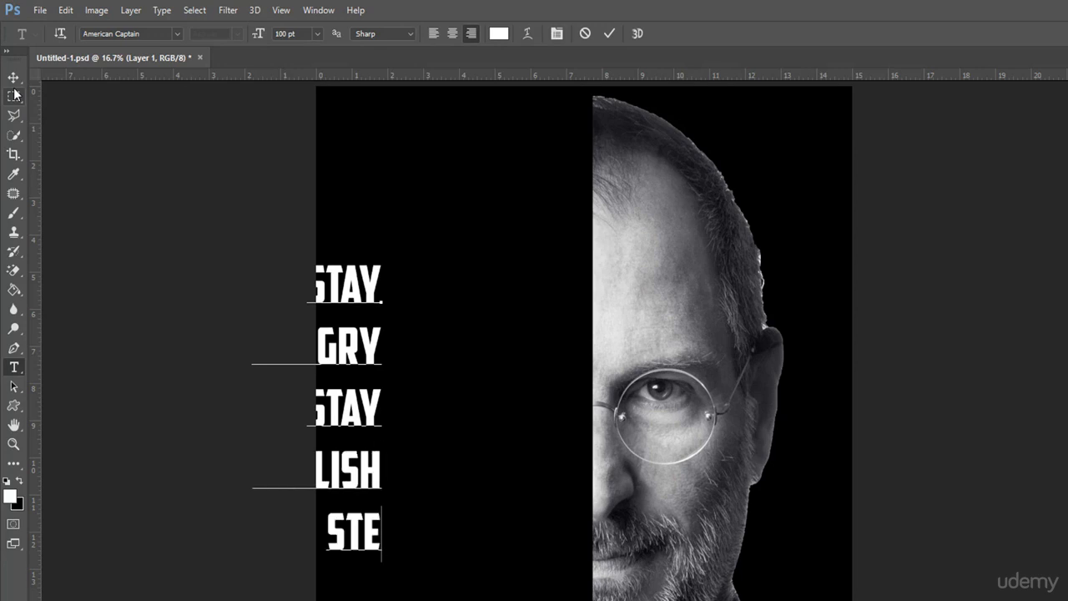
type("VE")
key("Return")
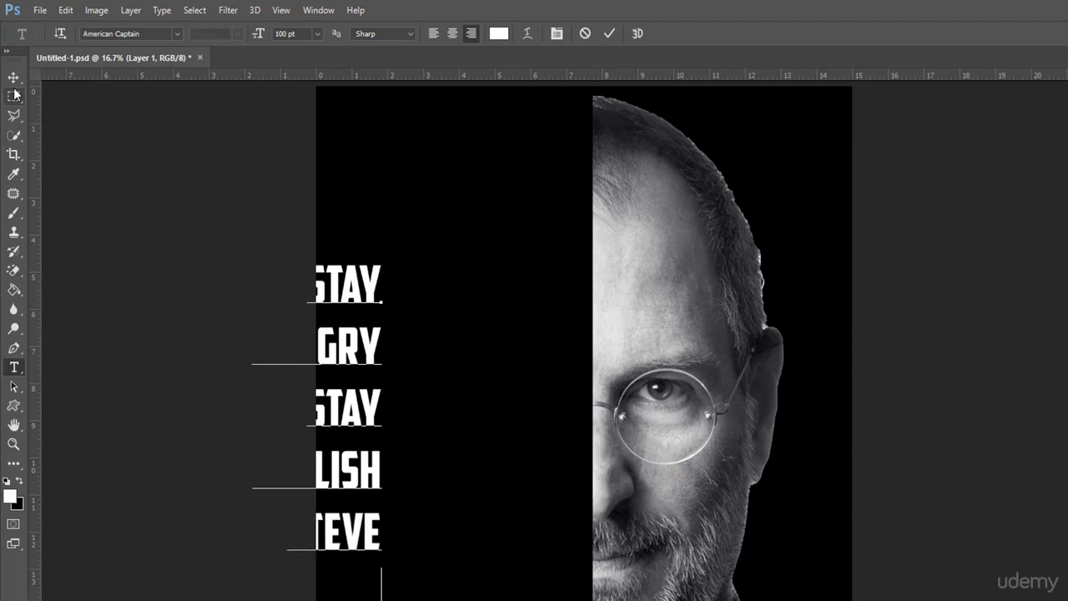
Add the lines JOBS, 1955 and 2011 to the text.
type("J")
type("O")
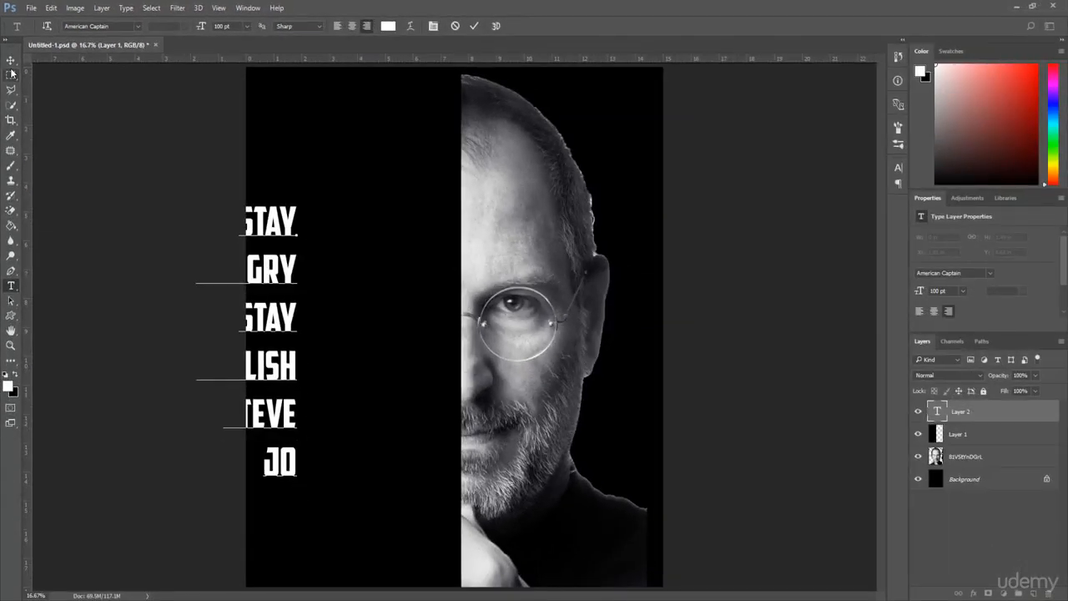
type("BS")
key("Return")
type("19")
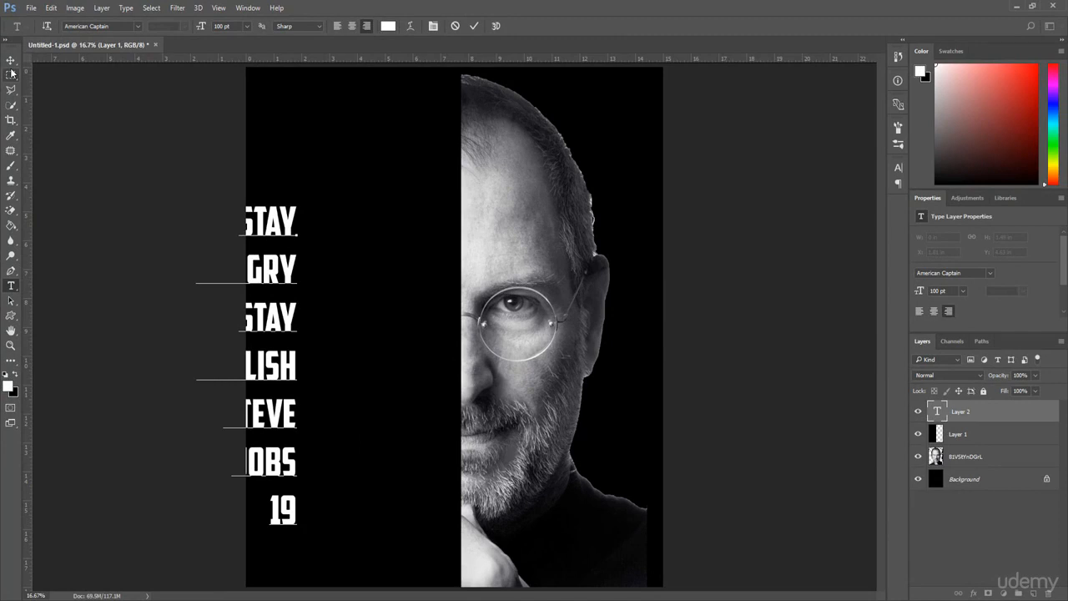
type("55")
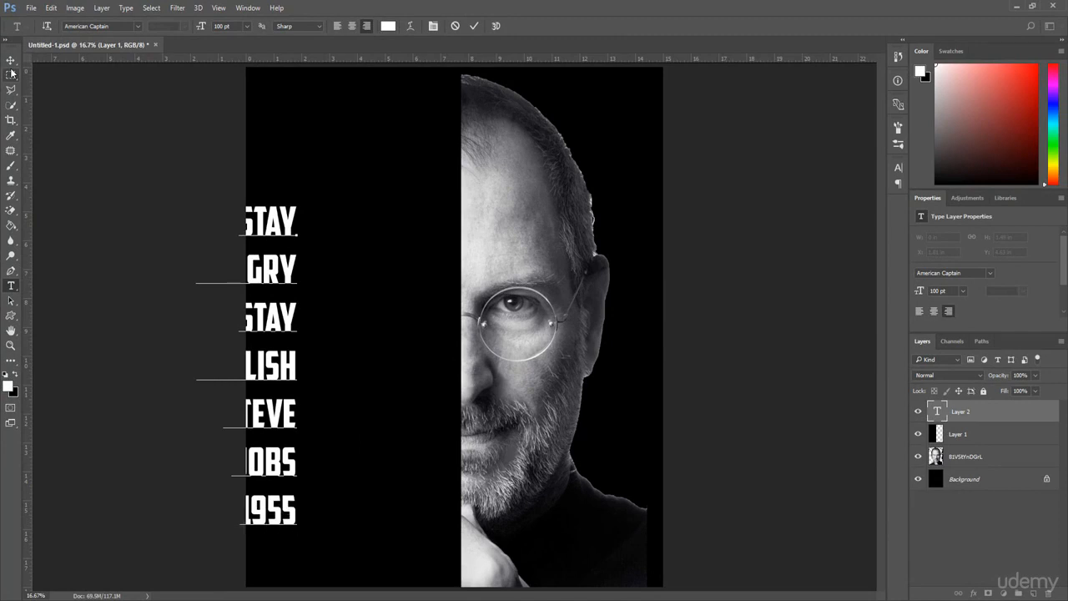
key("Return")
type("2011")
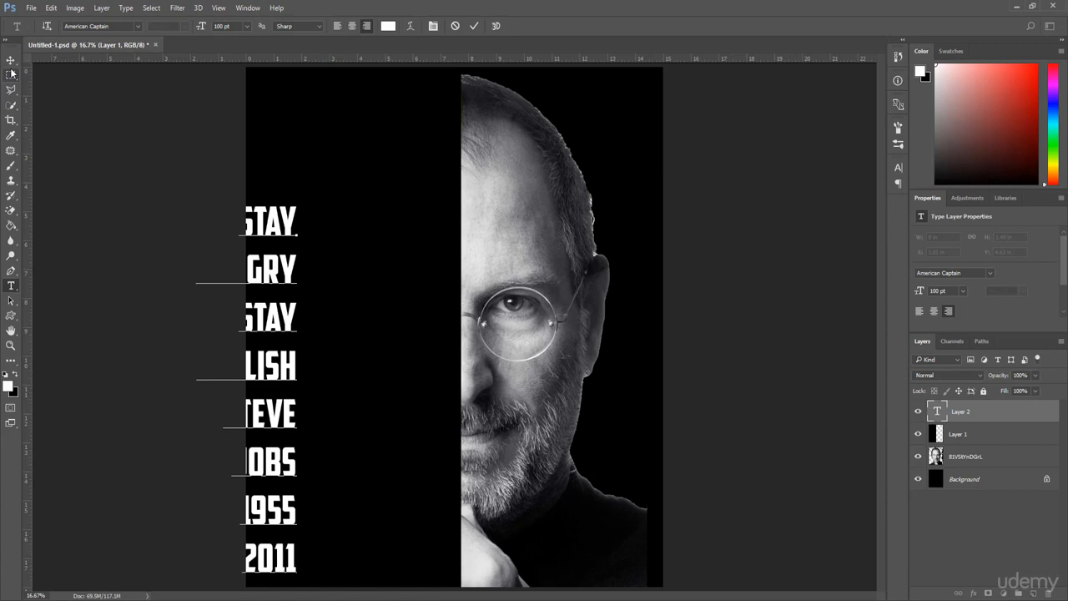
Move the text block up so its right edge meets the centre line.
left_click(11, 60)
left_click_drag(318, 190, 426, 125)
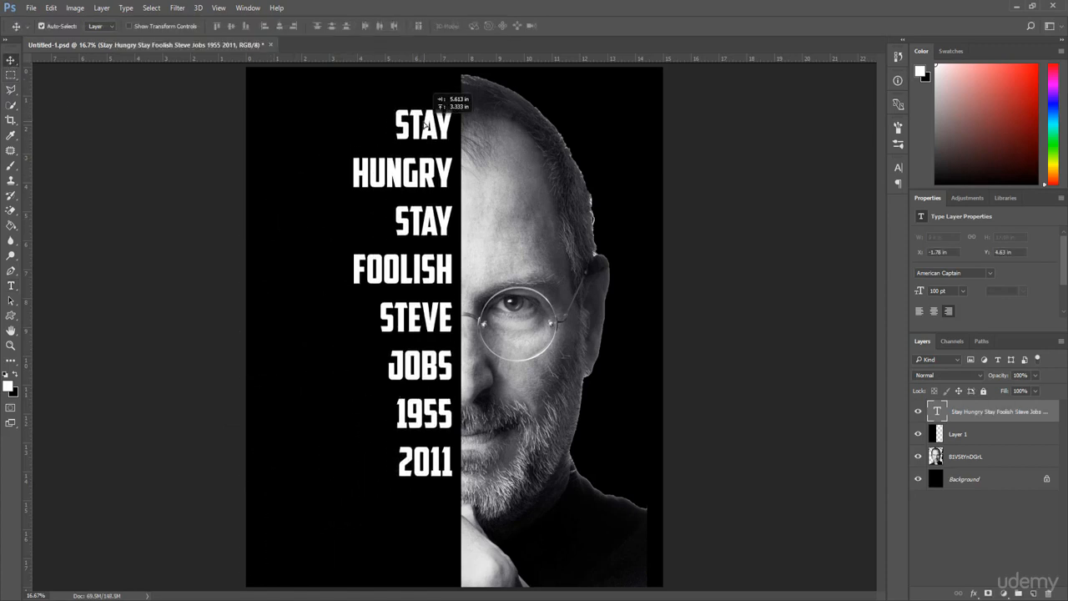
Select the 1955 and 2011 lines and reduce their font size.
key("t")
left_click(398, 413)
left_click_drag(398, 413, 455, 471)
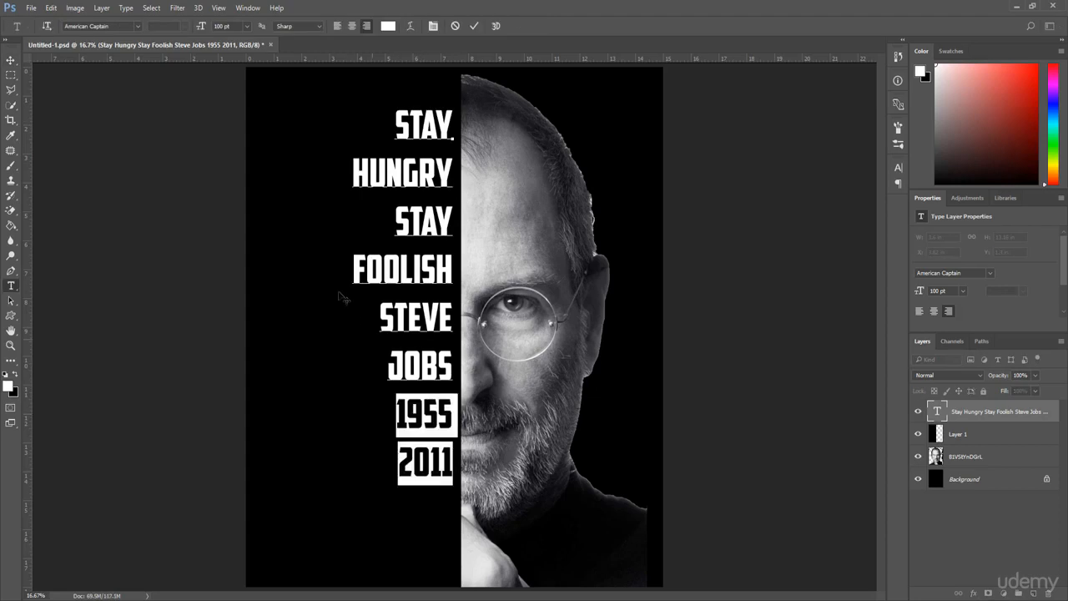
left_click(200, 27)
left_click_drag(200, 27, 195, 29)
Select the lines STAY through JOBS, enlarge them to 141 pt and commit the text.
left_click_drag(455, 382, 363, 111)
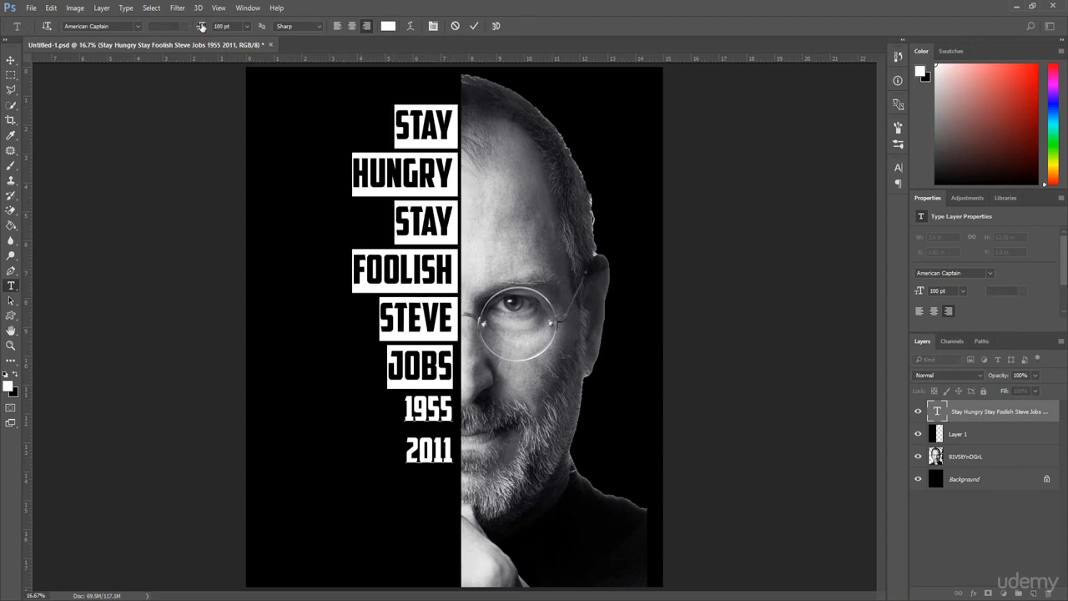
left_click_drag(201, 27, 223, 36)
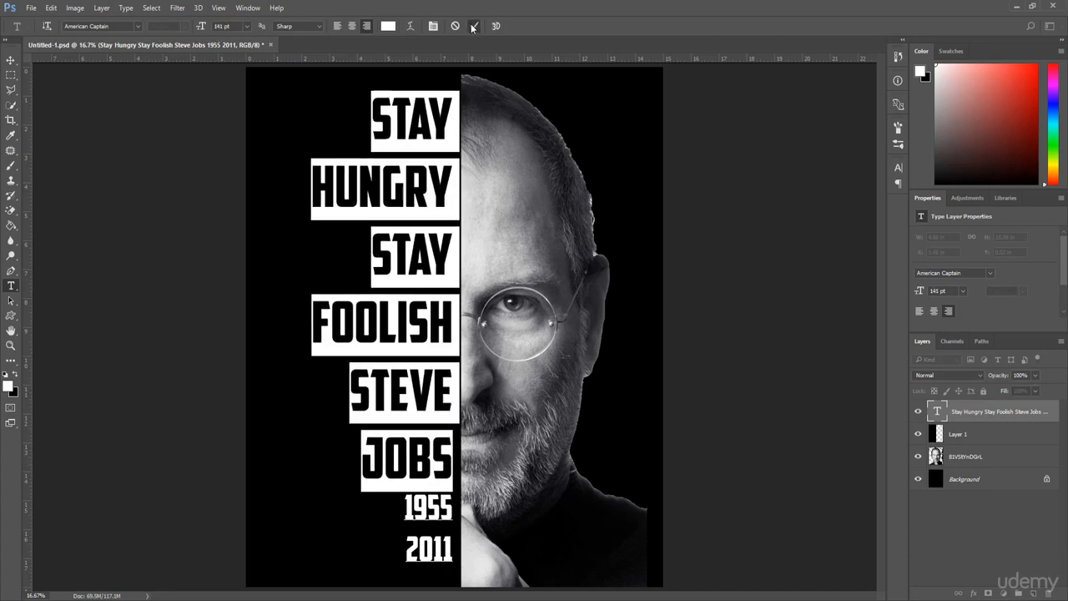
left_click(472, 27)
Nudge the text block slightly right against the centre line.
left_click(10, 61)
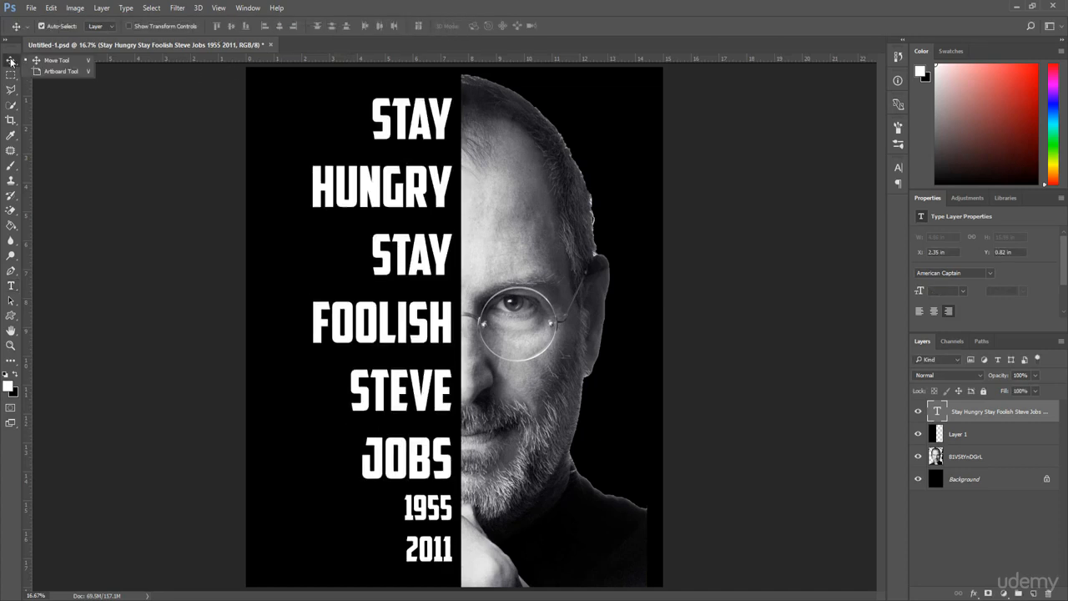
left_click(10, 61)
left_click_drag(393, 189, 399, 189)
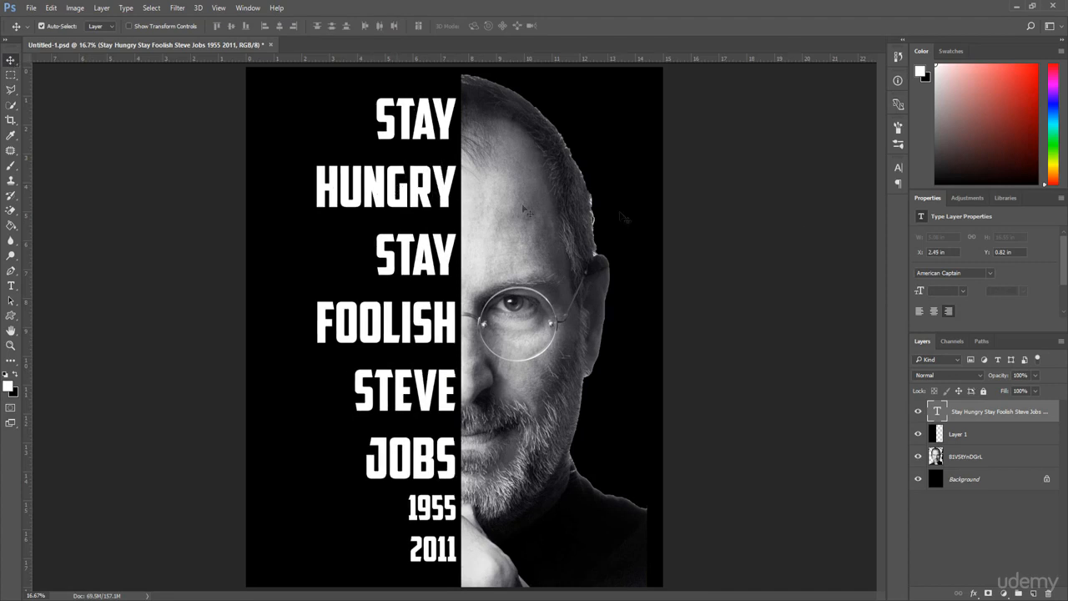
Reduce the text's line spacing (leading) so the lines sit closer together.
left_click(898, 168)
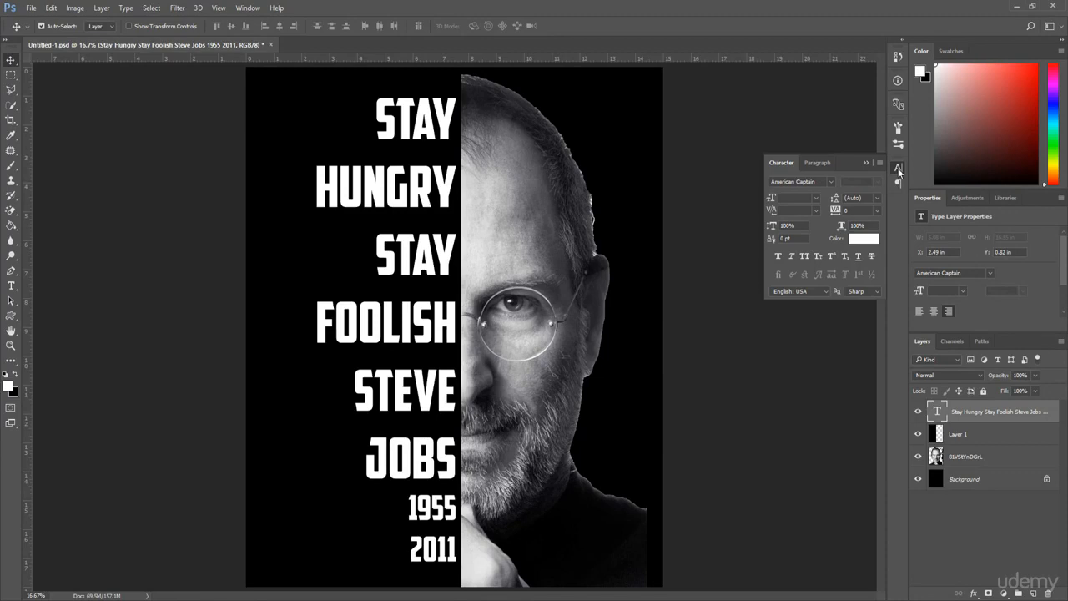
left_click_drag(835, 198, 843, 203)
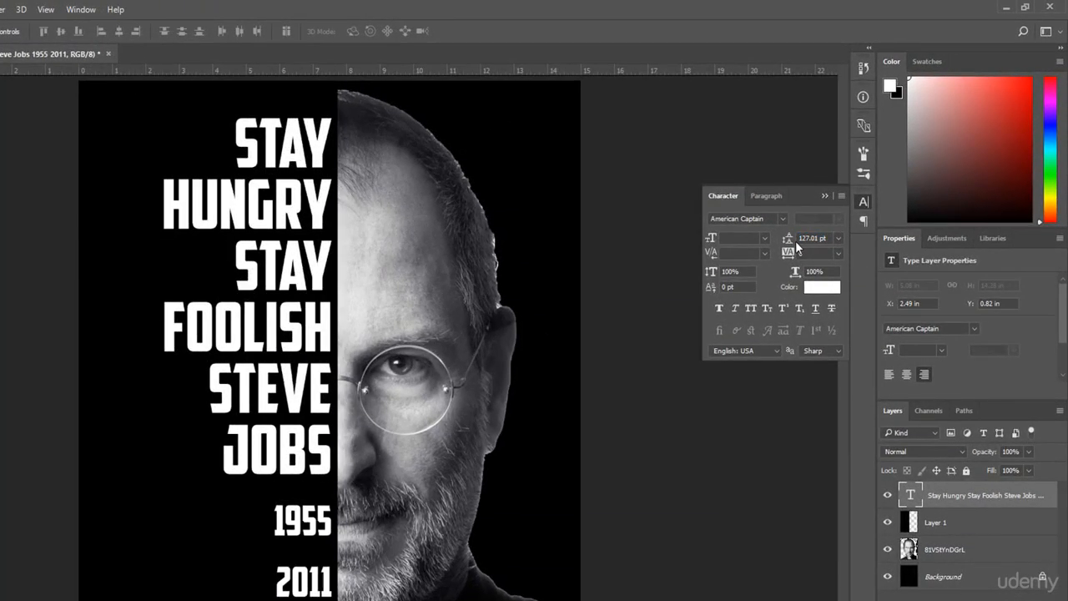
left_click_drag(787, 246, 799, 244)
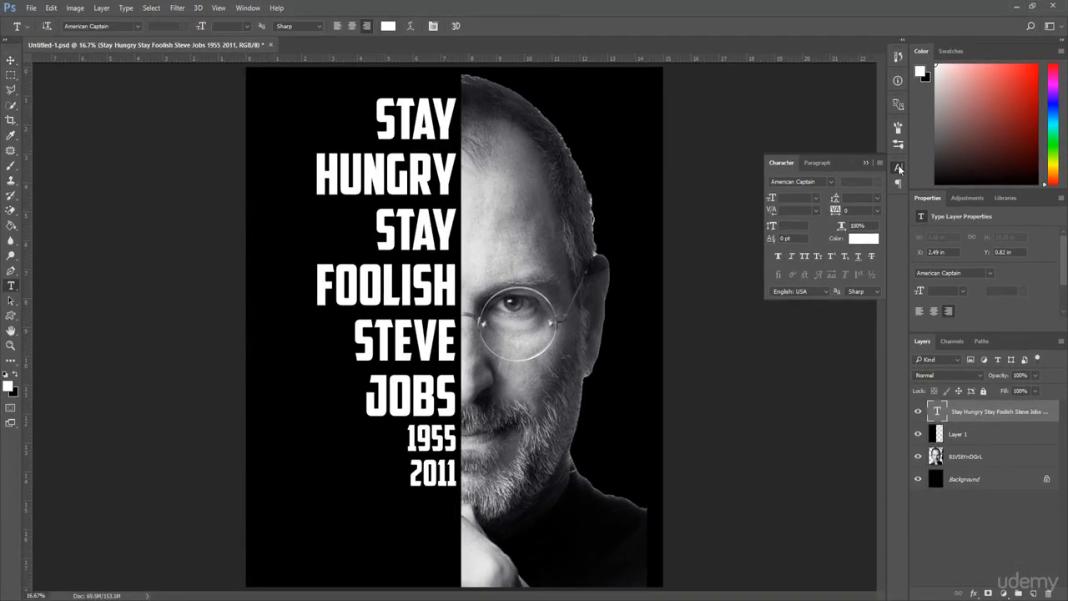
left_click(897, 170)
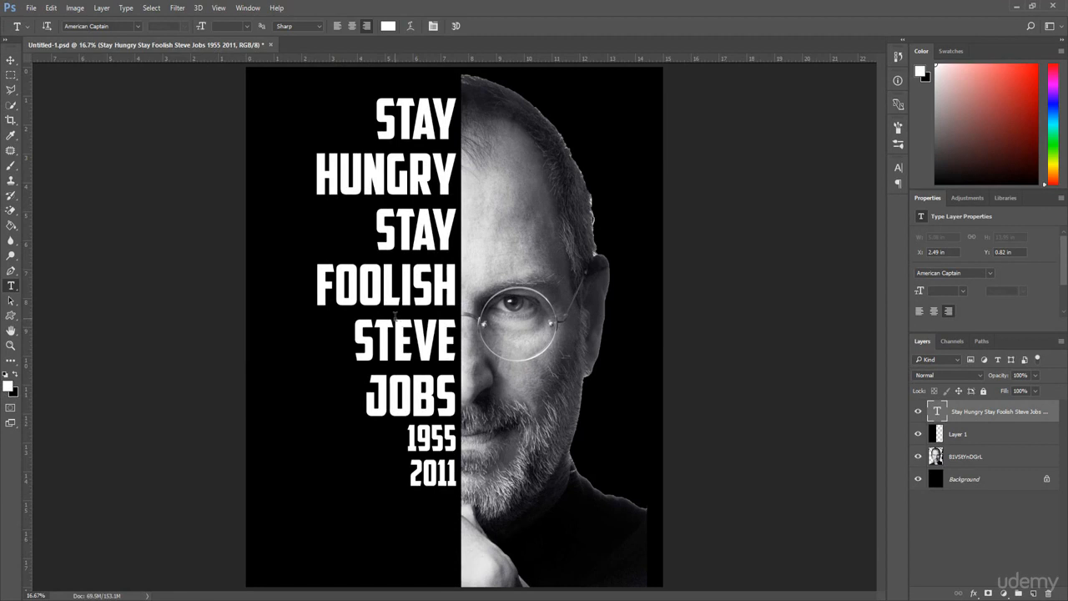
Free-transform the text block, scaling it up to about 126% and repositioning it, then commit.
key("ctrl+t")
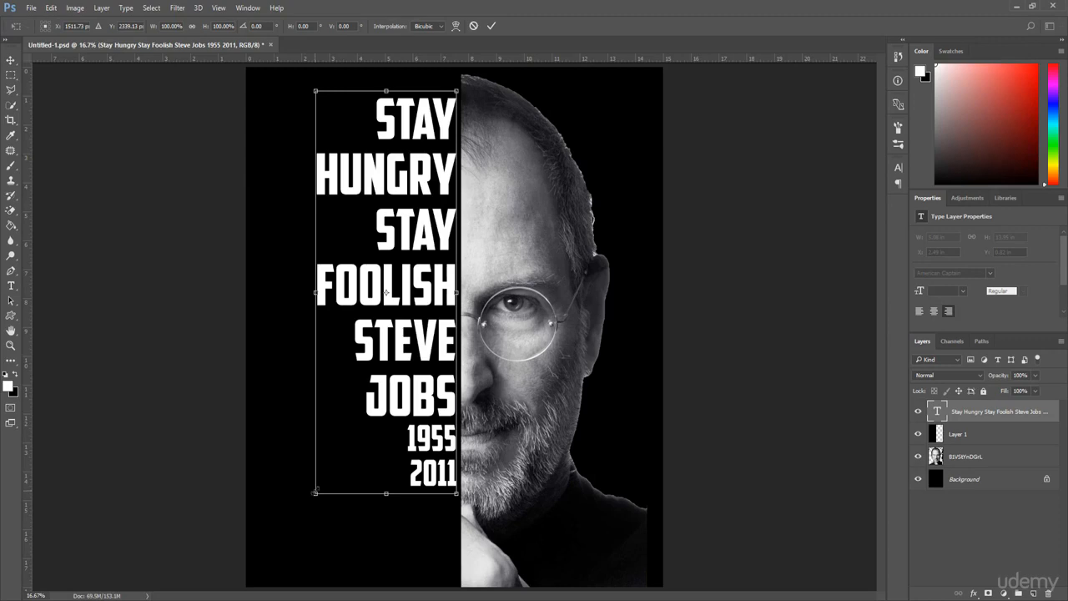
left_click_drag(314, 492, 309, 498)
left_click_drag(282, 522, 236, 579)
left_click_drag(383, 368, 380, 356)
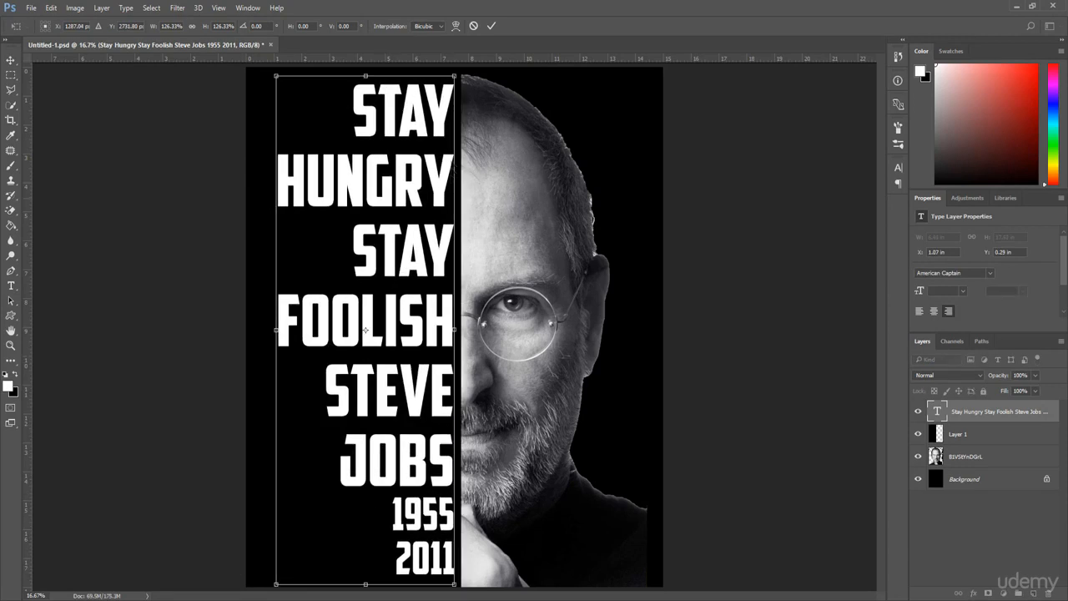
left_click(491, 27)
Load the text layer's outline as a selection.
key("v")
left_click_drag(383, 178, 387, 180)
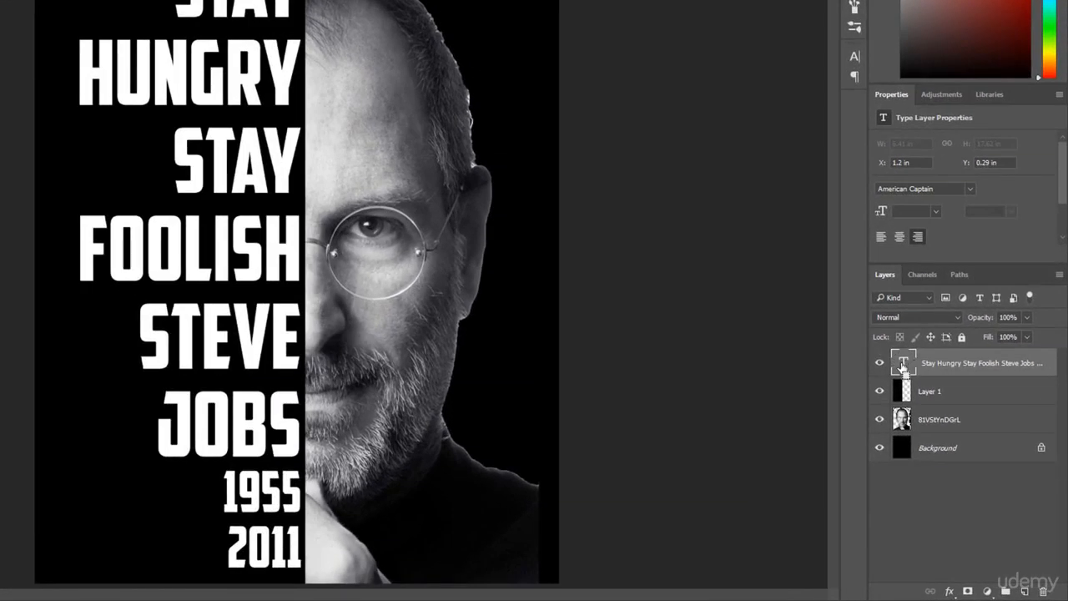
left_click(902, 365, "ctrl")
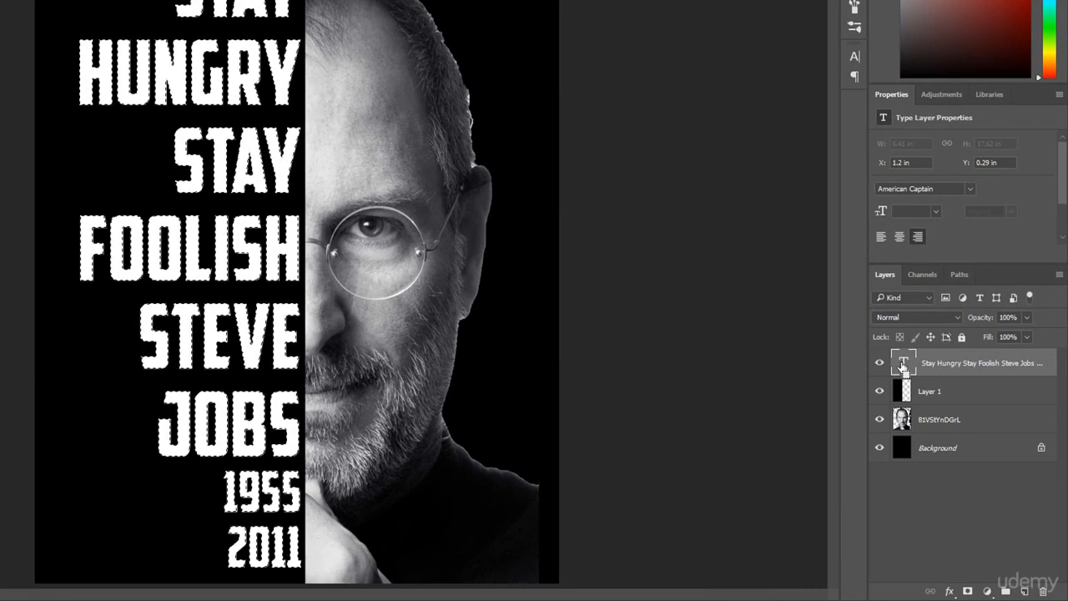
Hide the text layer and delete the text-shaped selection from the black overlay layer, then deselect.
key("ctrl+d")
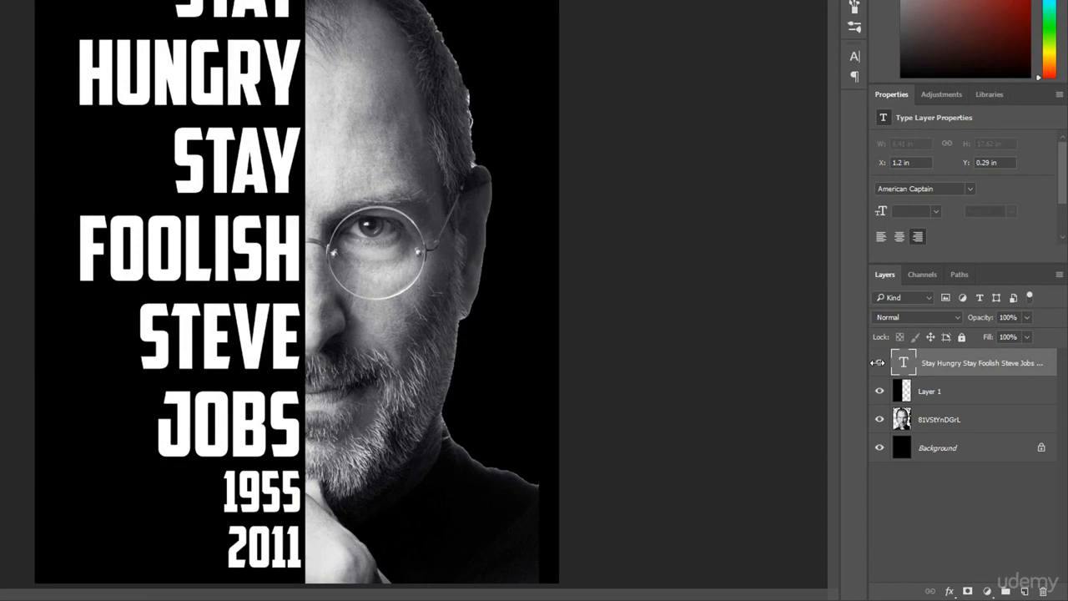
key("ctrl+z")
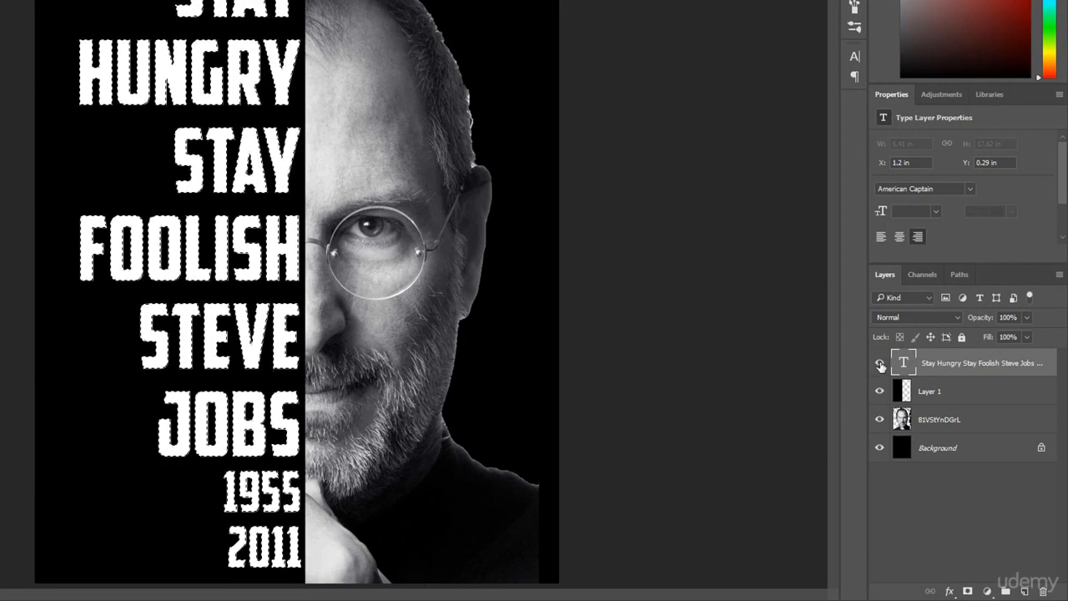
left_click(880, 365)
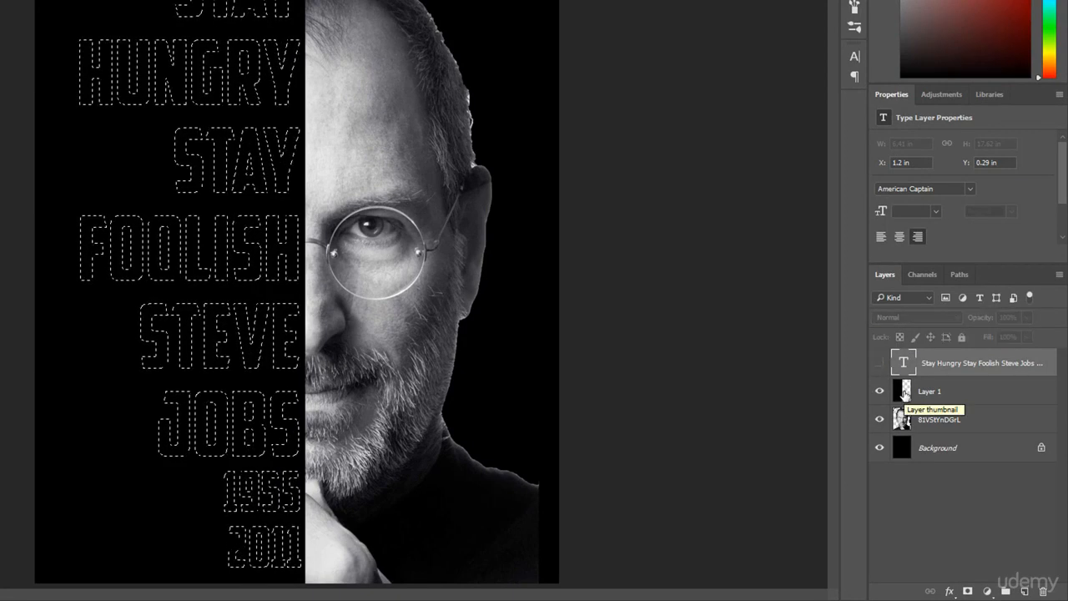
left_click(906, 394)
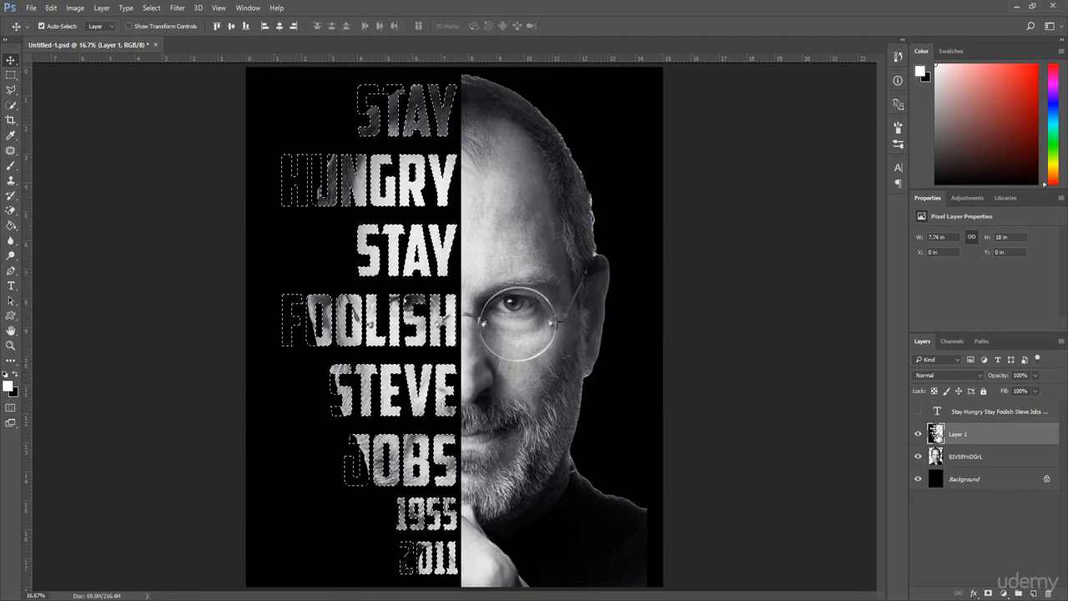
key("Delete")
key("ctrl+d")
left_click(41, 26)
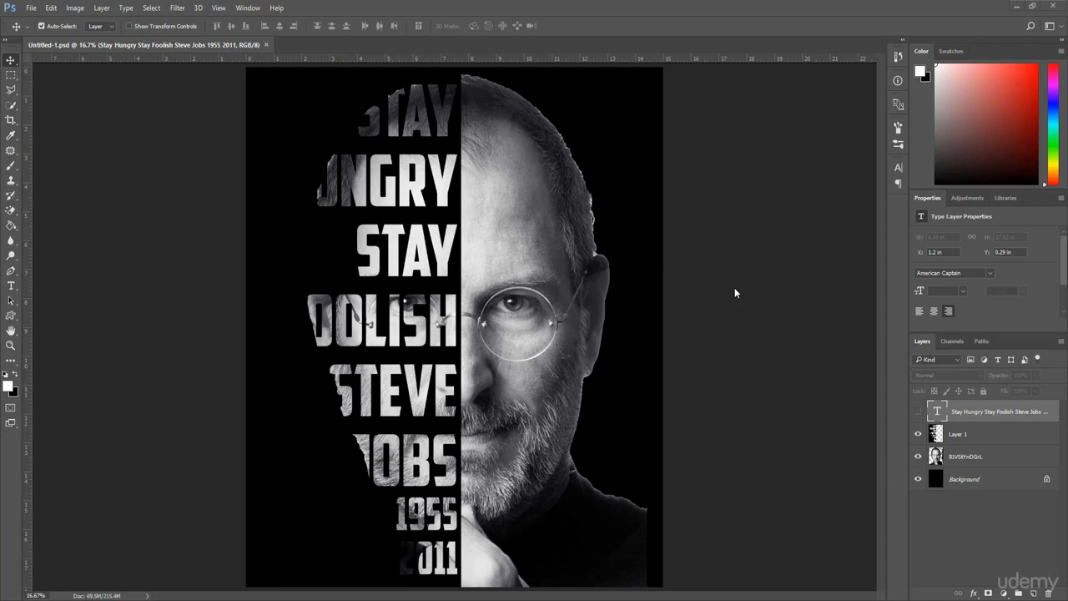
Free-transform the portrait photo layer, enlarging it to about 132% width and 125% height and repositioning it, then commit.
key("ctrl+minus")
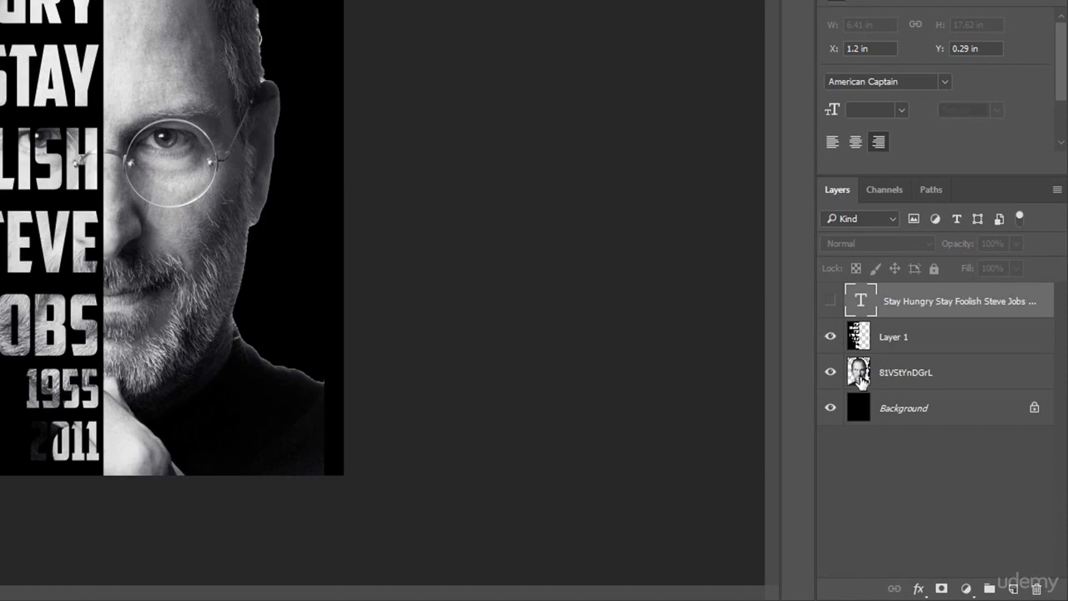
left_click(861, 376)
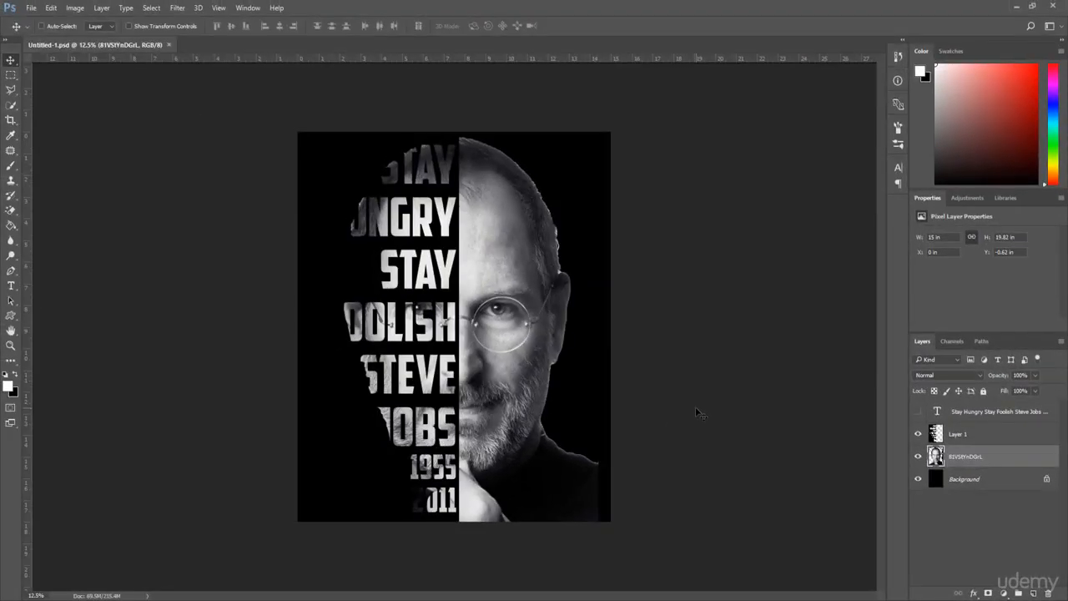
key("ctrl+t")
left_click_drag(630, 116, 738, 100)
left_click_drag(671, 553, 690, 578)
left_click_drag(536, 362, 490, 369)
left_click_drag(648, 312, 671, 315)
left_click_drag(581, 326, 569, 328)
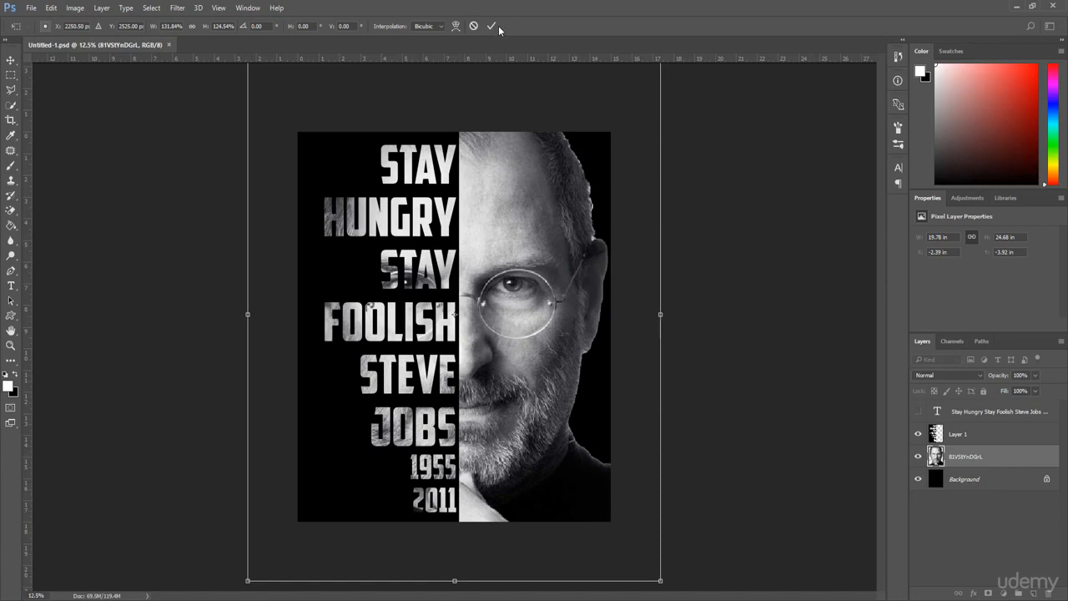
left_click(491, 26)
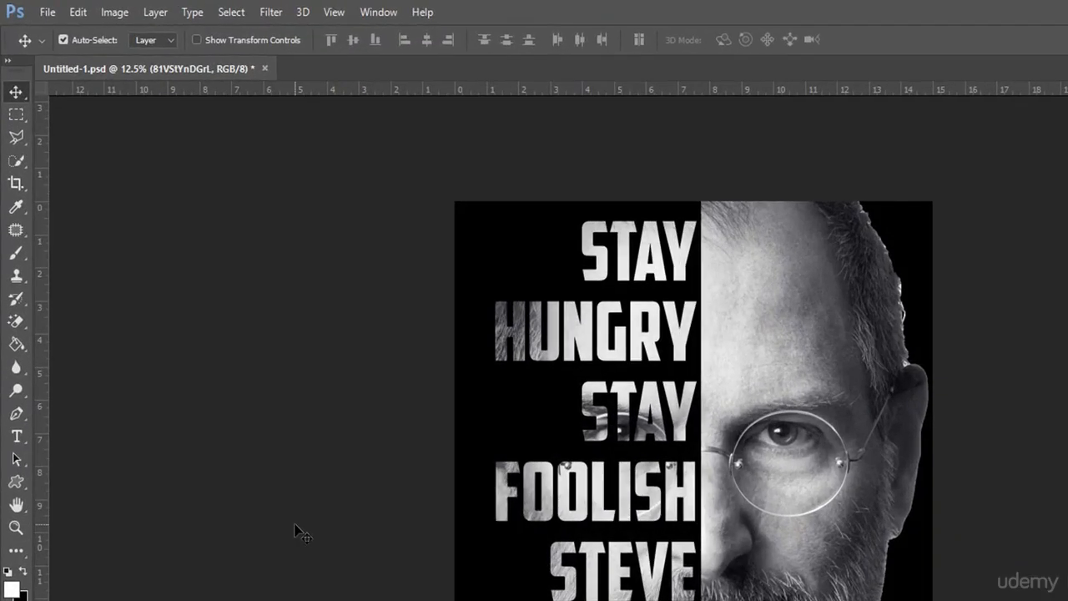
Dodge the left parts of the lettering on the photo layer with a 199 px soft brush at Midtones, 50% exposure.
left_click(14, 279)
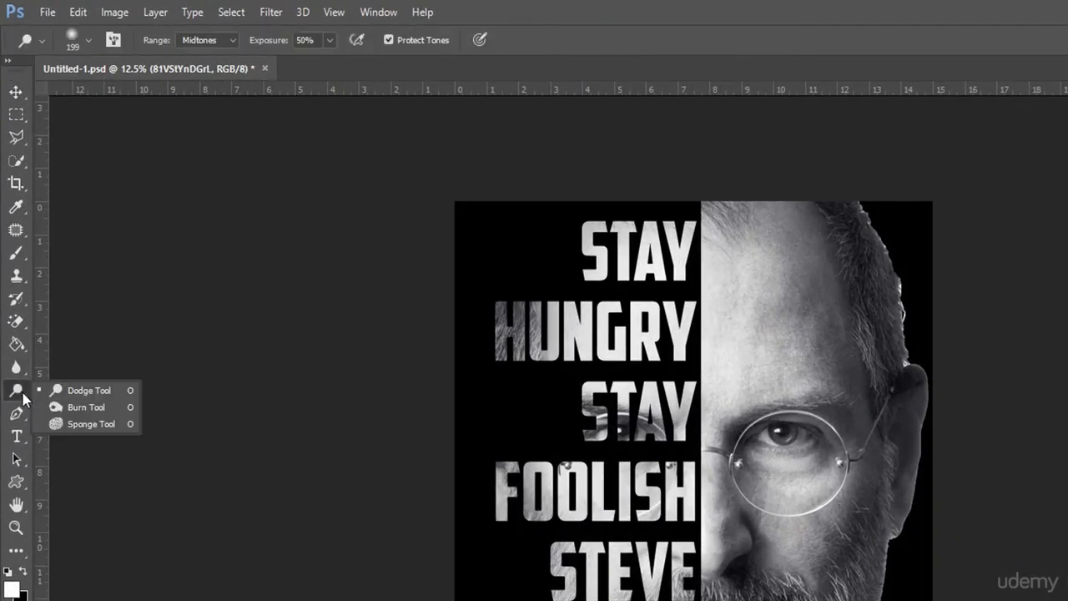
left_click(99, 394)
left_click(88, 40)
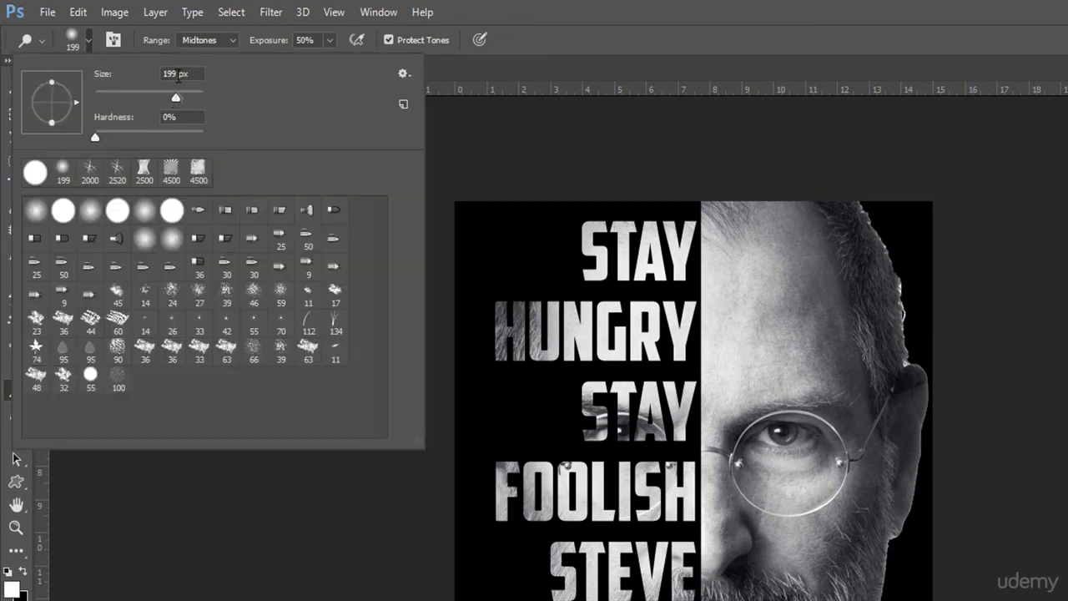
left_click(461, 136)
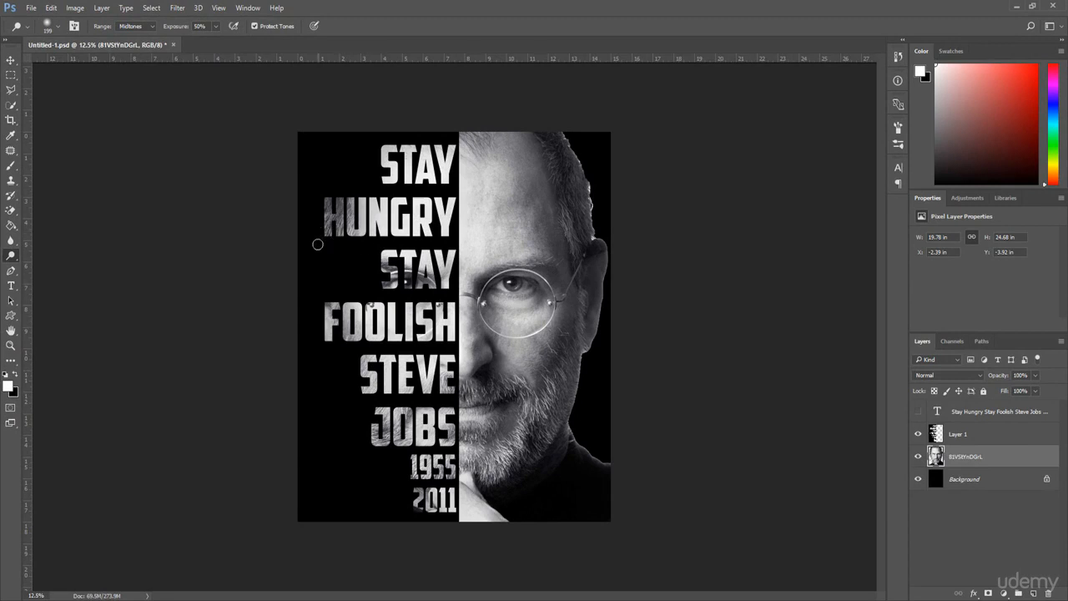
mouse_move(343, 209)
left_mouse_down()
mouse_move(323, 225)
mouse_move(337, 201)
mouse_move(326, 189)
mouse_move(320, 228)
mouse_move(332, 197)
mouse_move(340, 238)
mouse_move(354, 196)
mouse_move(349, 240)
mouse_move(345, 194)
mouse_move(329, 239)
mouse_move(334, 206)
left_mouse_up()
mouse_move(318, 347)
left_mouse_down()
mouse_move(342, 305)
mouse_move(343, 338)
mouse_move(355, 343)
left_mouse_up()
mouse_move(356, 402)
left_mouse_down()
mouse_move(371, 396)
mouse_move(359, 444)
mouse_move(382, 435)
mouse_move(377, 415)
mouse_move(421, 456)
mouse_move(421, 514)
mouse_move(434, 483)
mouse_move(421, 505)
mouse_move(428, 454)
mouse_move(374, 402)
mouse_move(387, 284)
mouse_move(407, 292)
mouse_move(418, 257)
mouse_move(432, 283)
mouse_move(414, 258)
left_mouse_up()
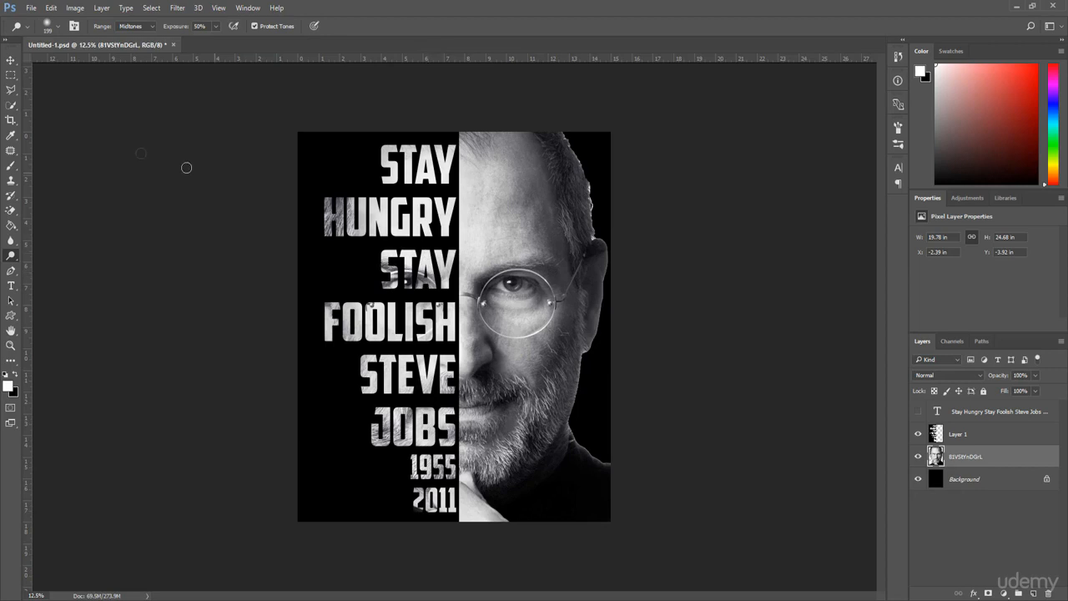
left_click(11, 61)
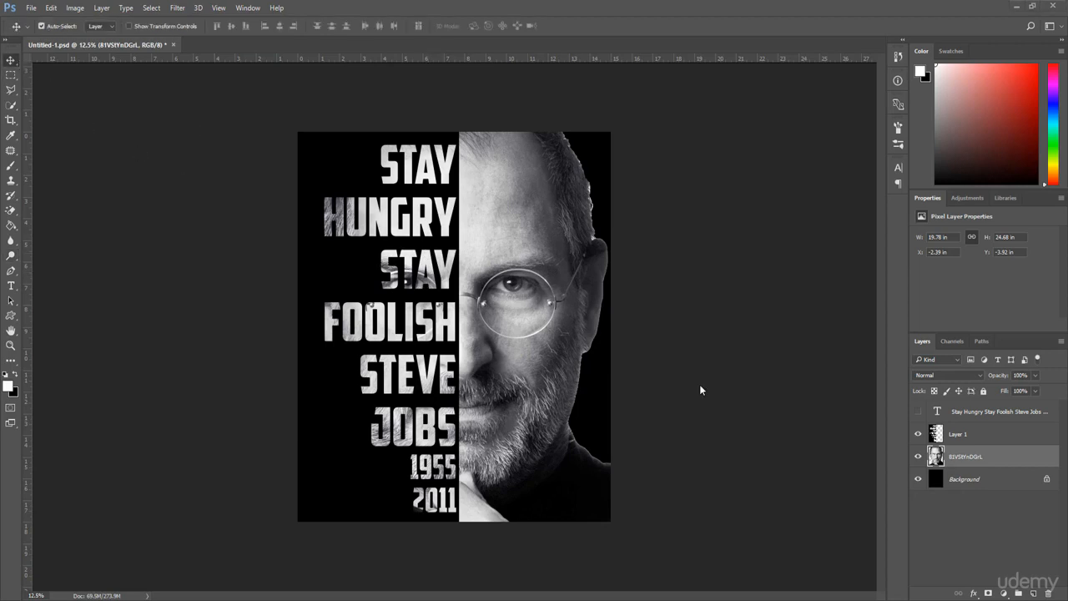